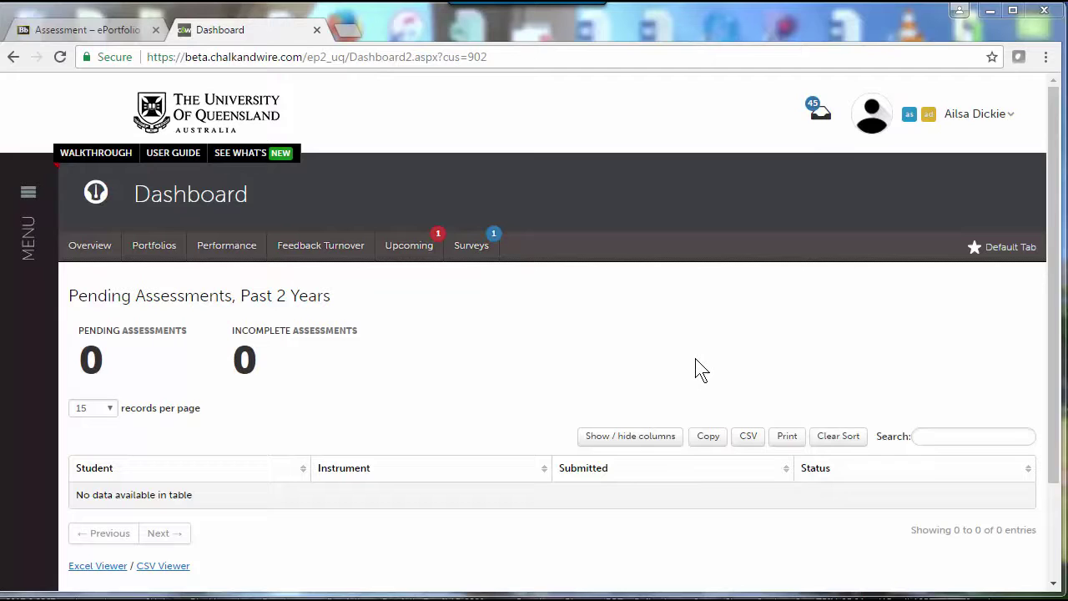
Step: Go to the Contact List Manager and show All Contacts under My Contact Lists
{"action": "left_click", "coordinate": [26, 198]}
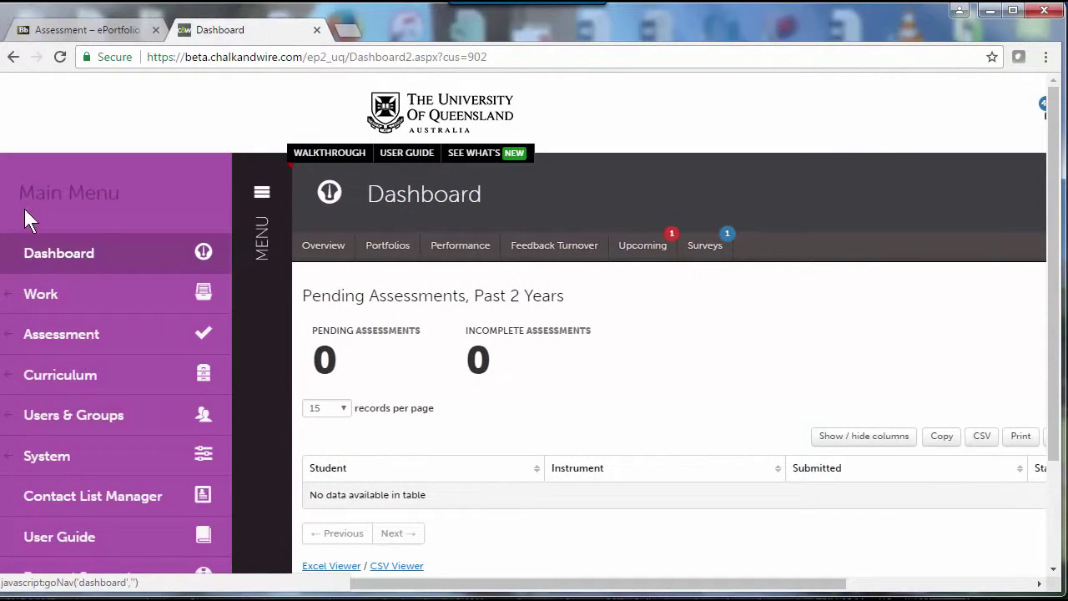
{"action": "left_click", "coordinate": [60, 494]}
{"action": "left_click", "coordinate": [191, 420]}
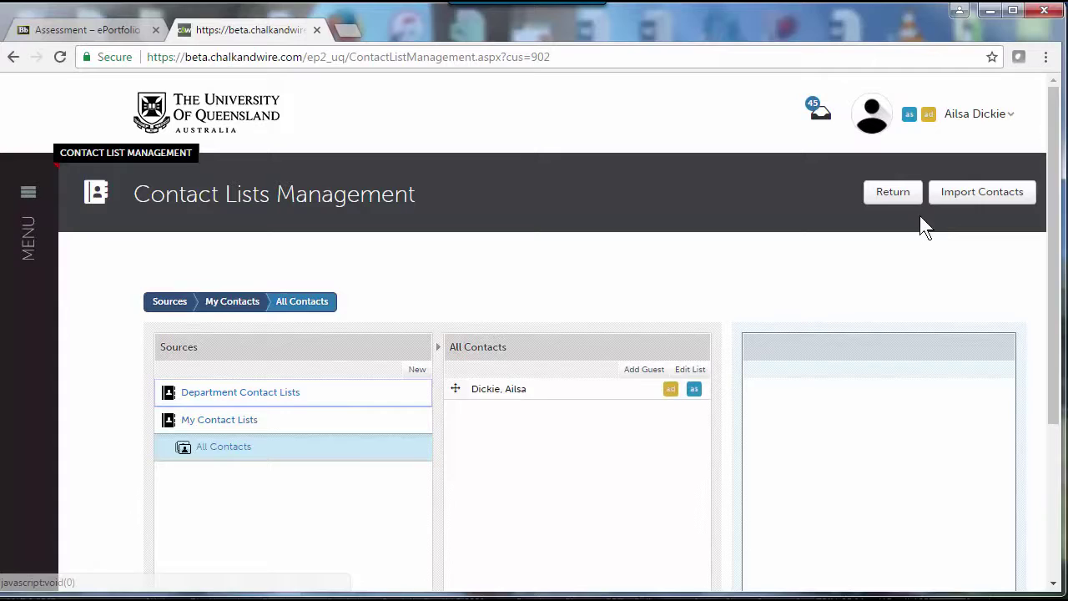
Step: Start a contact import into the departmental Veterinary Science list and copy spreadsheet rows A1:C3
{"action": "left_click", "coordinate": [1024, 193]}
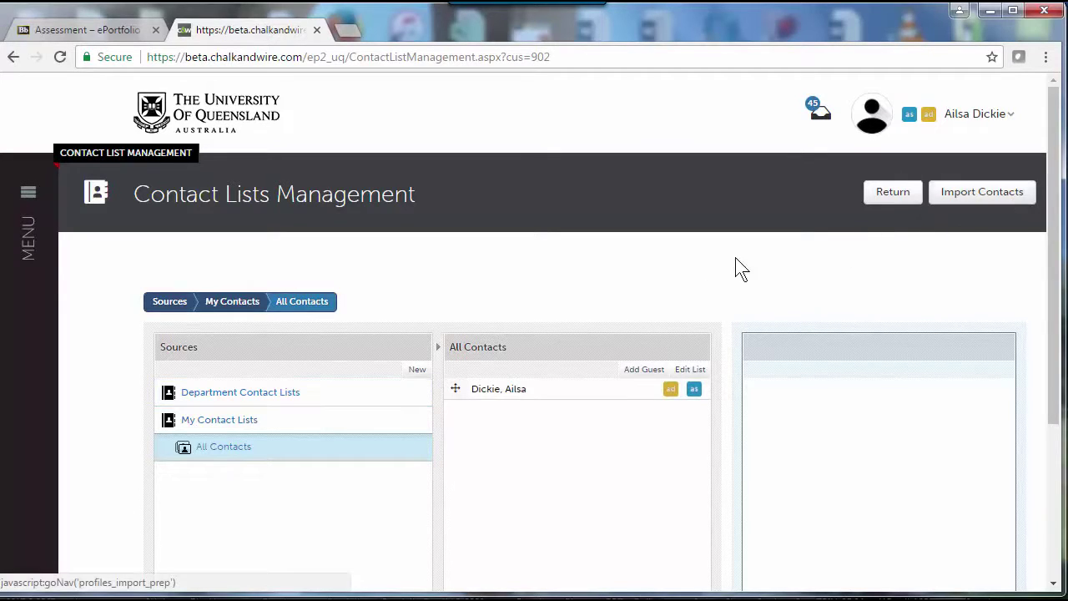
{"action": "left_click", "coordinate": [370, 336]}
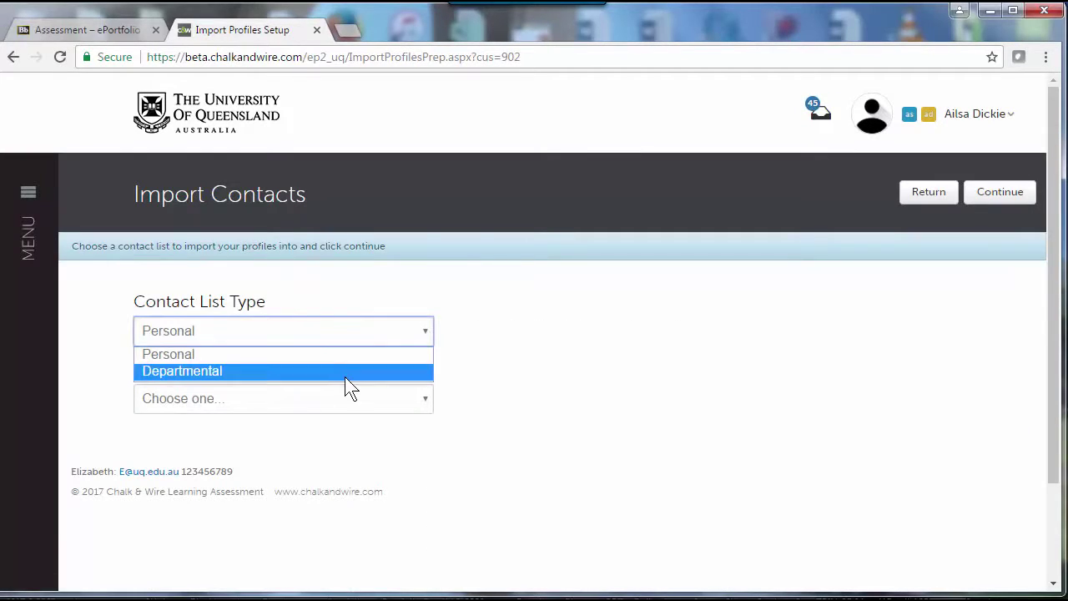
{"action": "left_click", "coordinate": [345, 377]}
{"action": "left_click", "coordinate": [395, 407]}
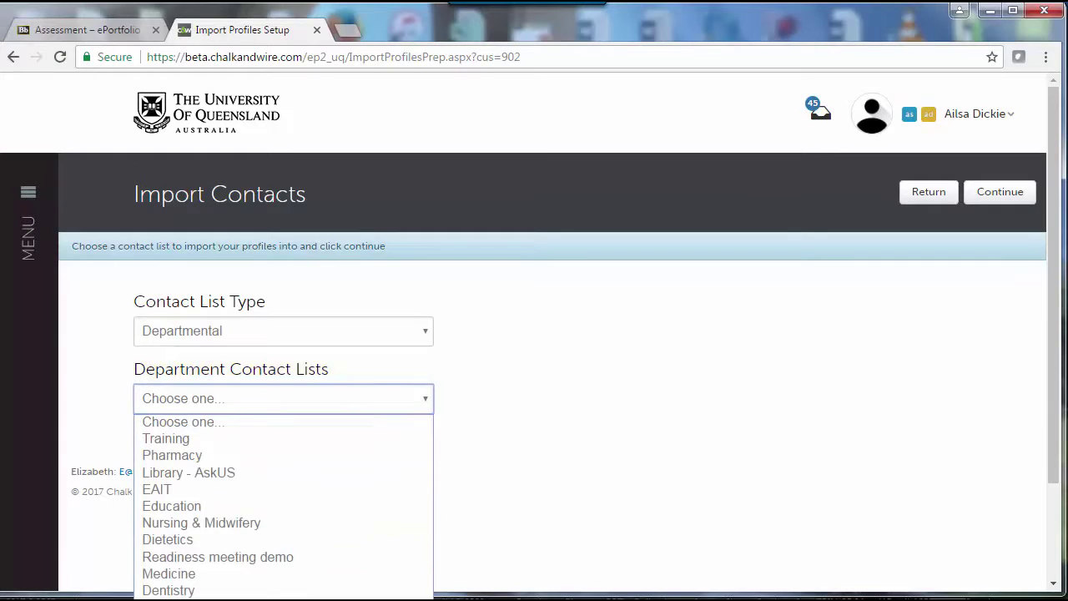
{"action": "left_click", "coordinate": [250, 596]}
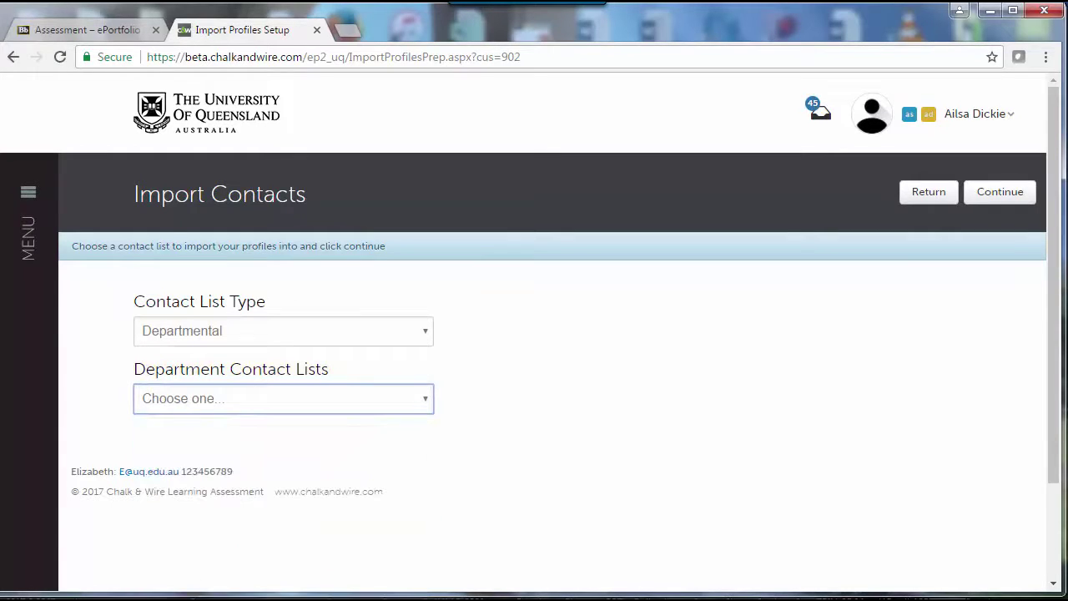
{"action": "left_click", "coordinate": [1001, 194]}
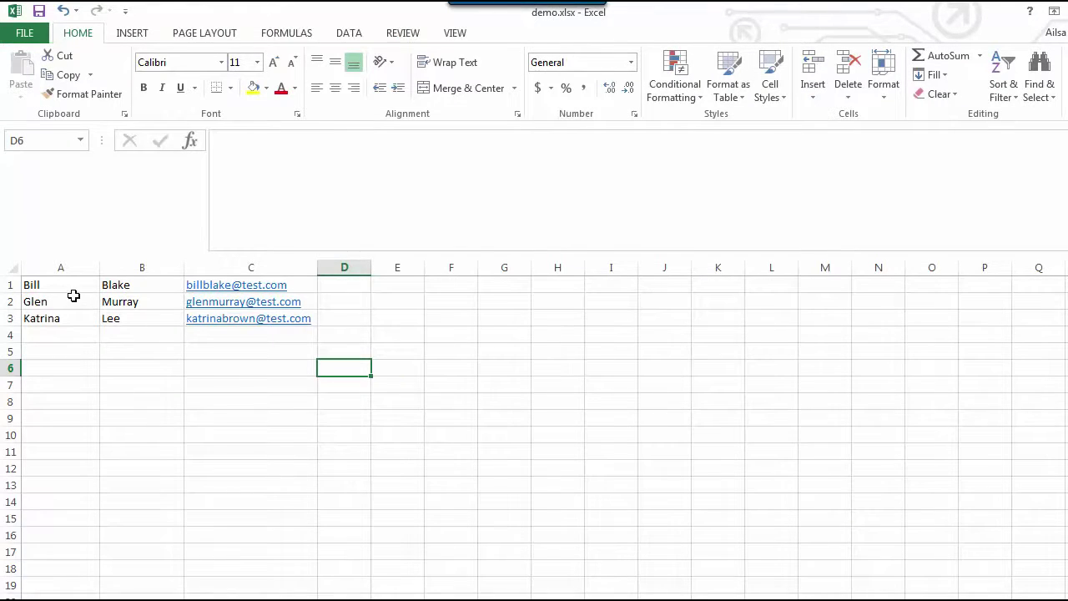
{"action": "left_click_drag", "start_coordinate": [58, 284], "coordinate": [281, 318]}
{"action": "key", "text": "ctrl+c"}
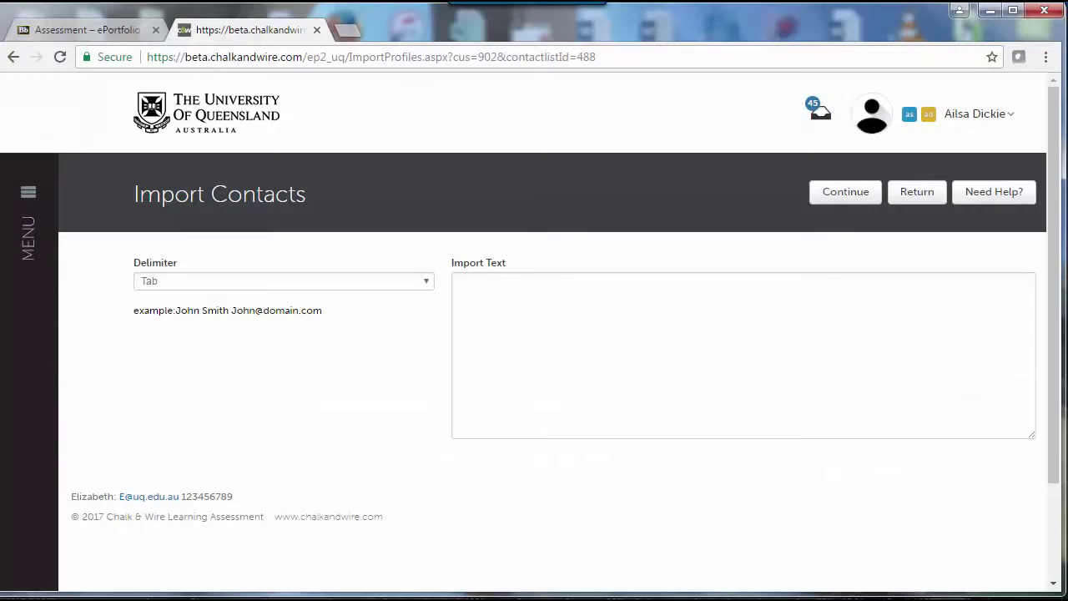
Step: Paste the copied contact rows into Import Text and submit them for column mapping
{"action": "left_click", "coordinate": [541, 295]}
{"action": "key", "text": "ctrl+v"}
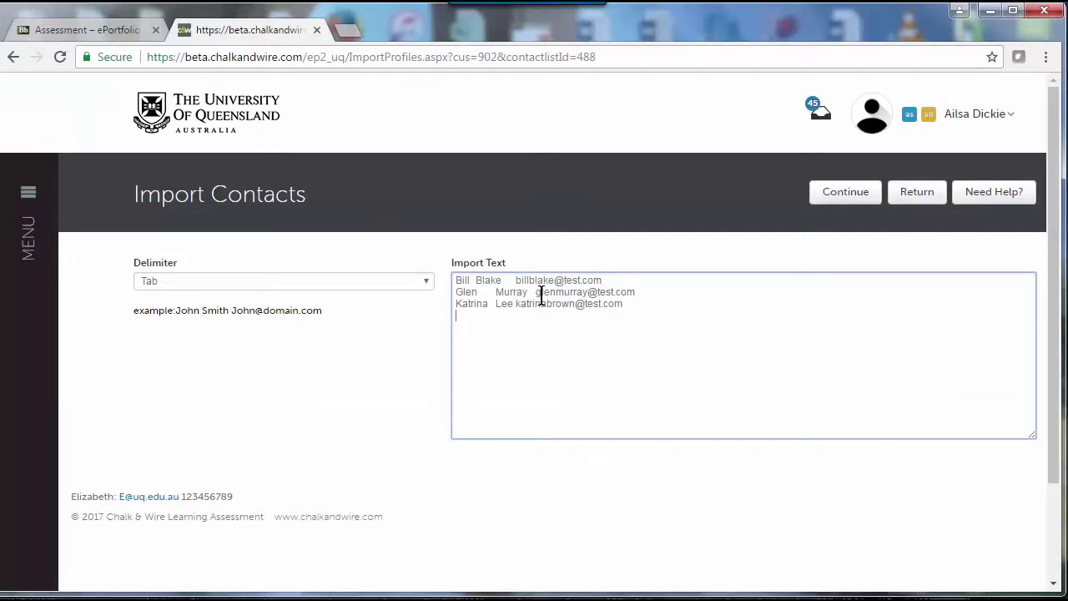
{"action": "left_click", "coordinate": [845, 192]}
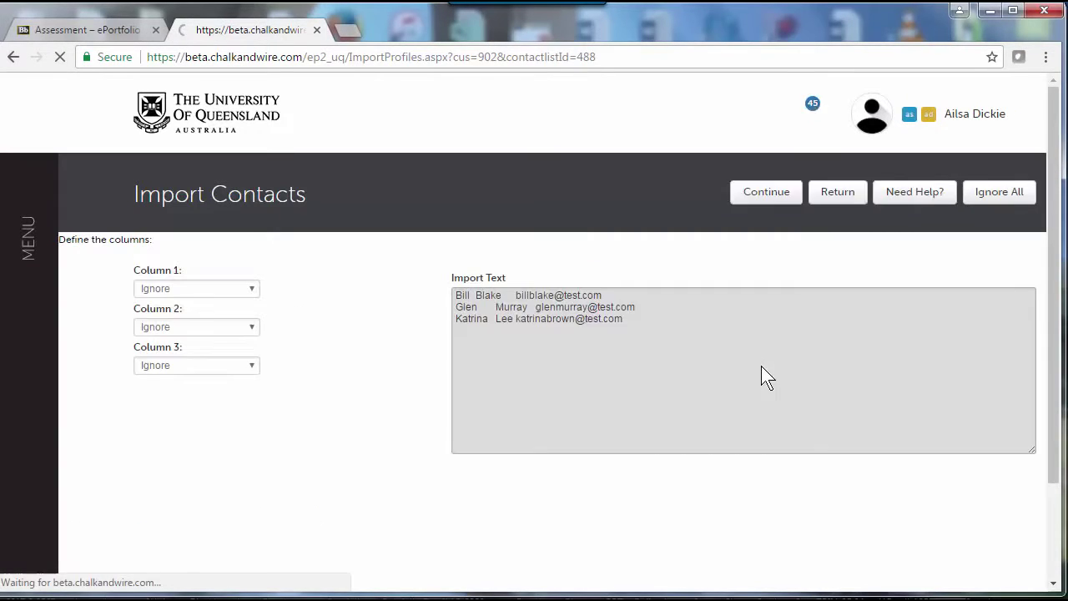
Step: Map columns 1–3 to First Name, Last Name and Email Address and complete the import
{"action": "left_click", "coordinate": [250, 289]}
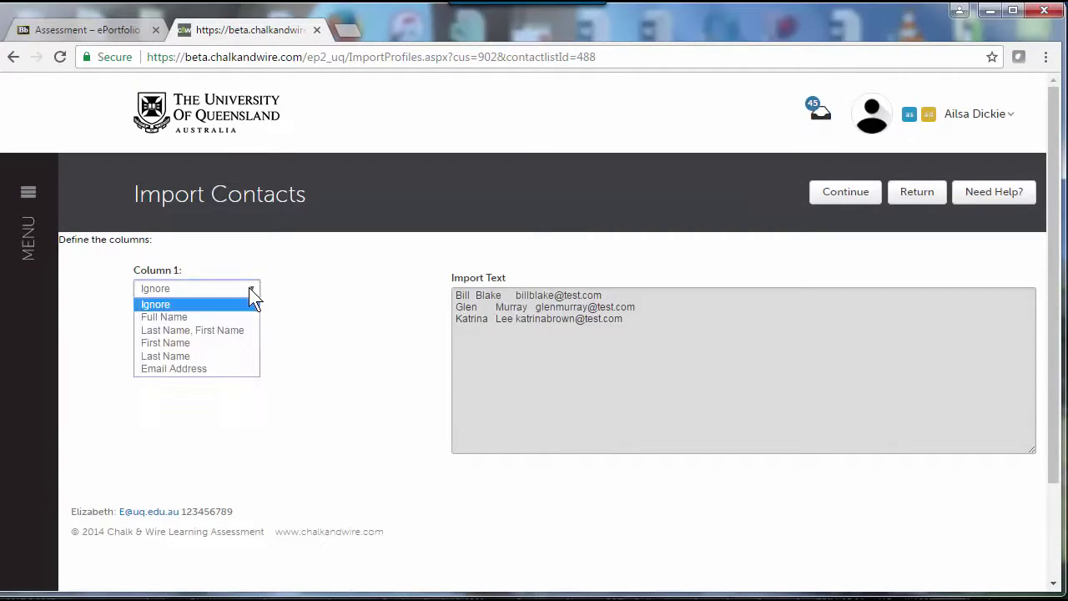
{"action": "left_click", "coordinate": [213, 343]}
{"action": "left_click", "coordinate": [215, 327]}
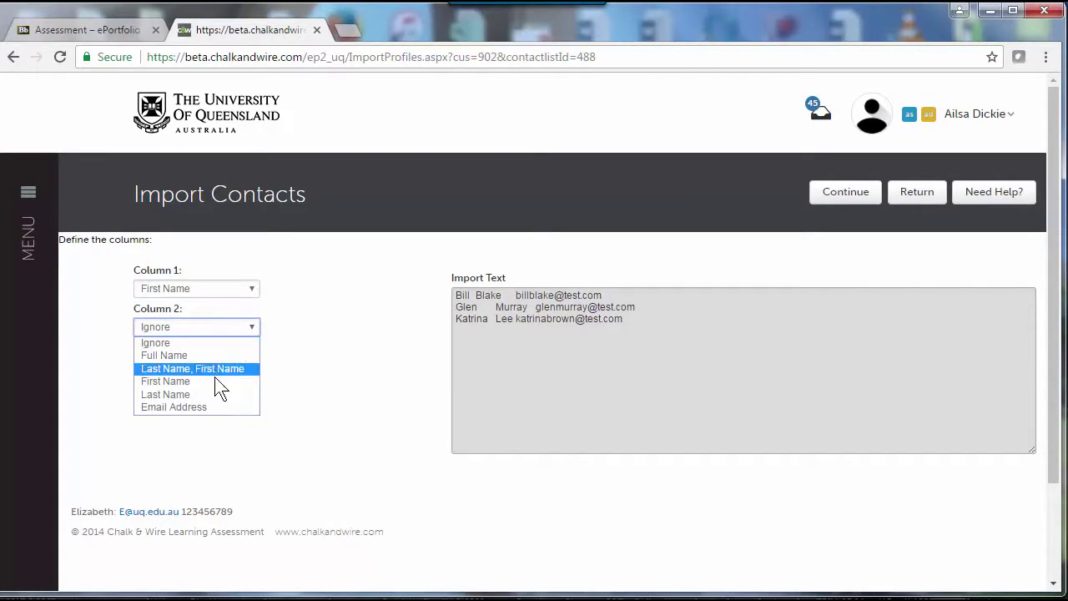
{"action": "left_click", "coordinate": [217, 393]}
{"action": "left_click", "coordinate": [220, 368]}
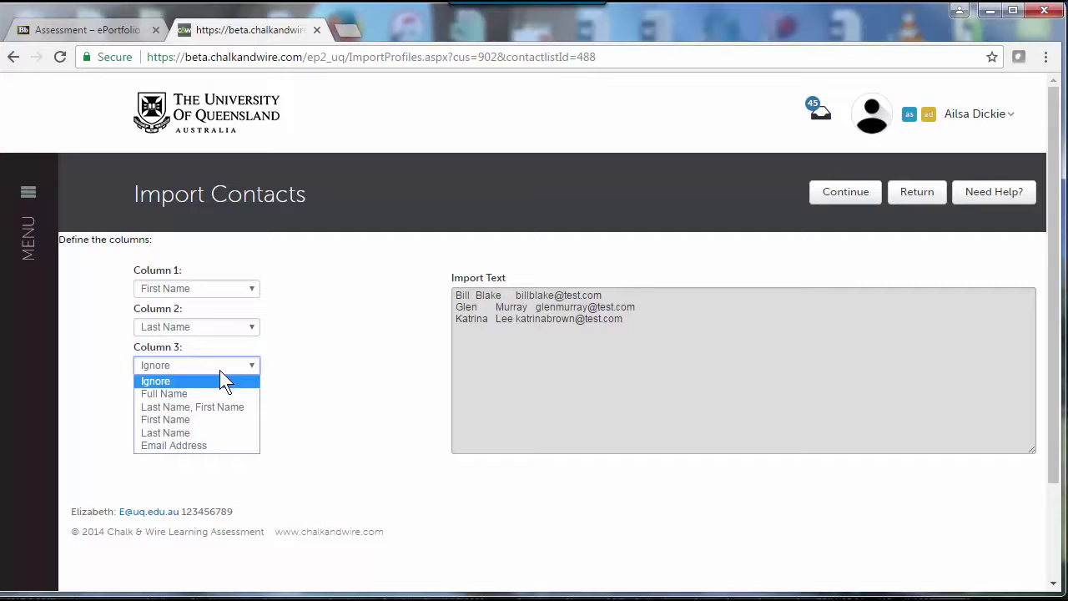
{"action": "left_click", "coordinate": [216, 445]}
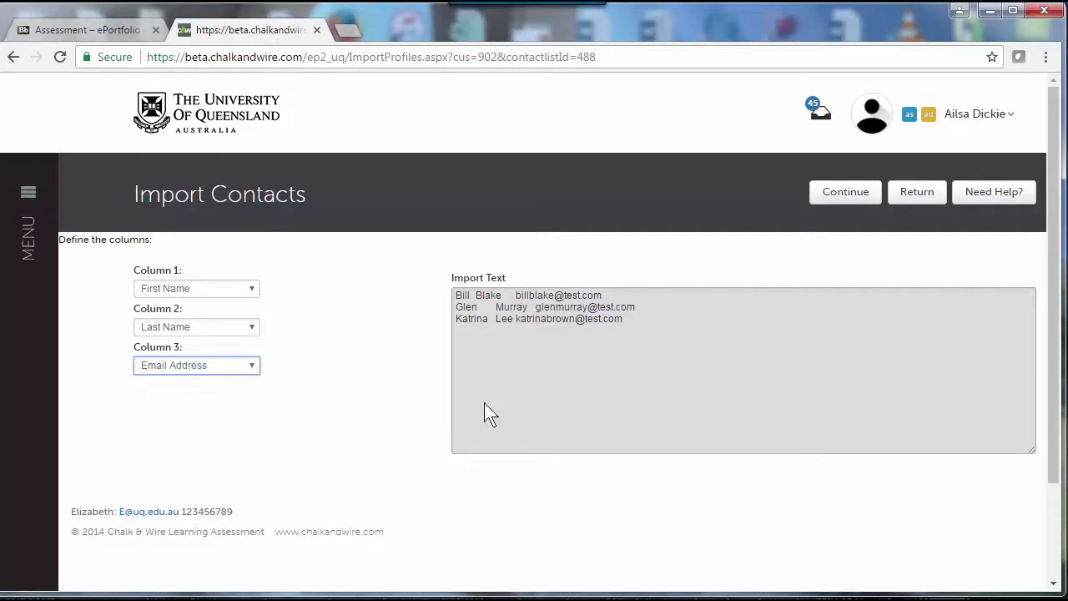
{"action": "left_click", "coordinate": [842, 192]}
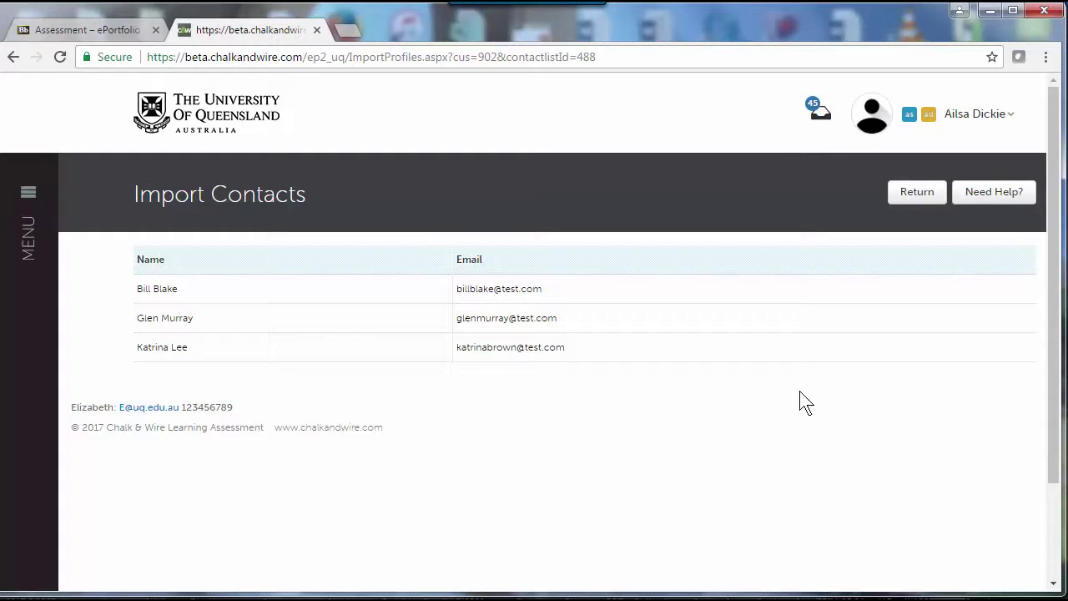
Step: Choose the Veterinary Science VETS External Practice Performance Assessment as the assessment instrument
{"action": "left_click", "coordinate": [915, 194]}
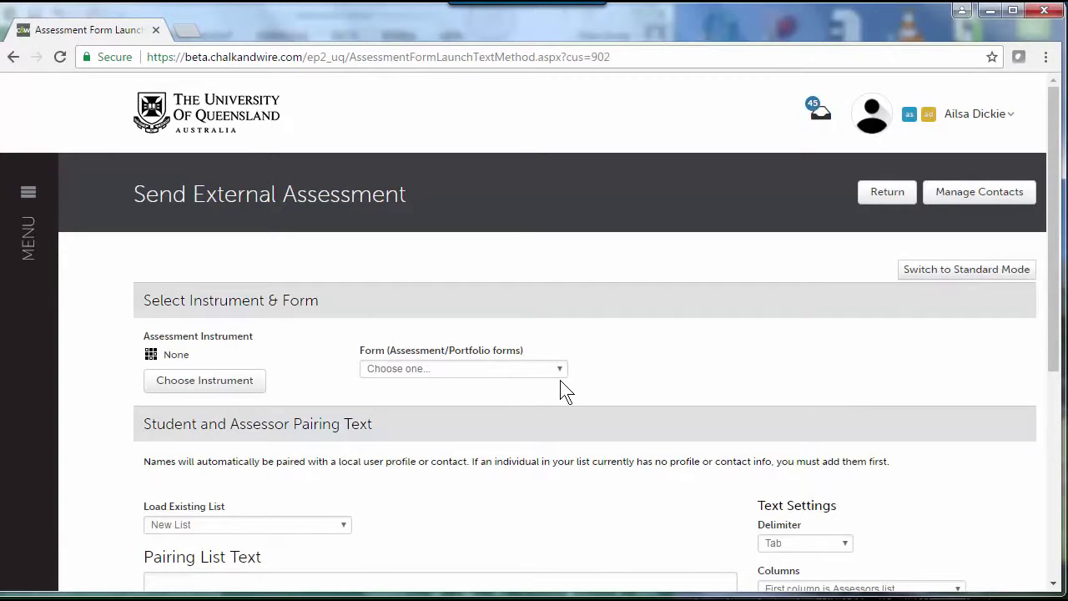
{"action": "left_click", "coordinate": [220, 380]}
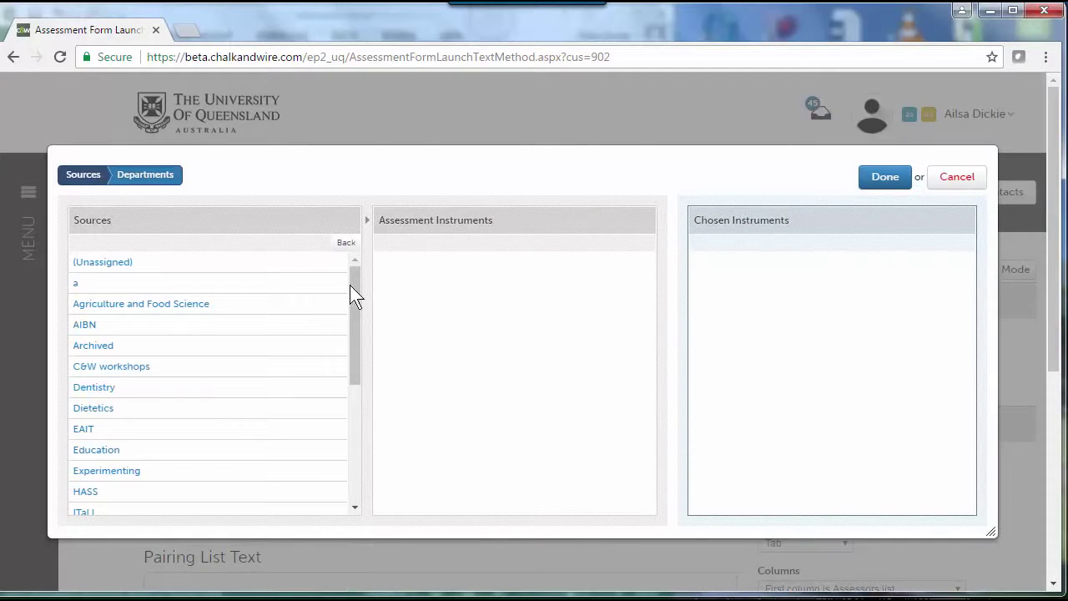
{"action": "left_click_drag", "start_coordinate": [350, 284], "coordinate": [352, 440]}
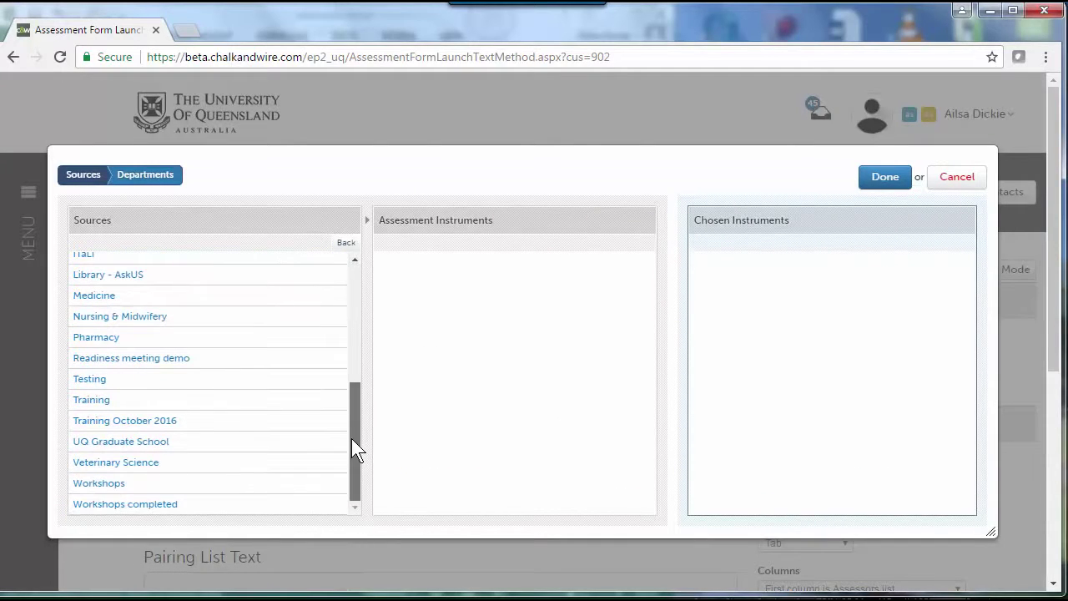
{"action": "left_click", "coordinate": [114, 464]}
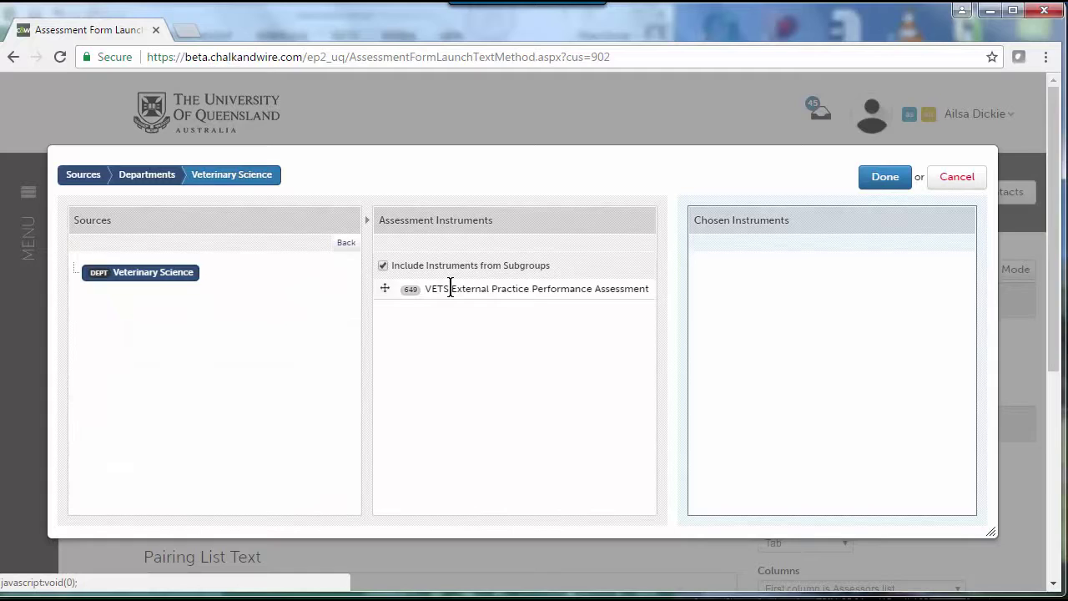
{"action": "left_click_drag", "start_coordinate": [389, 288], "coordinate": [720, 289]}
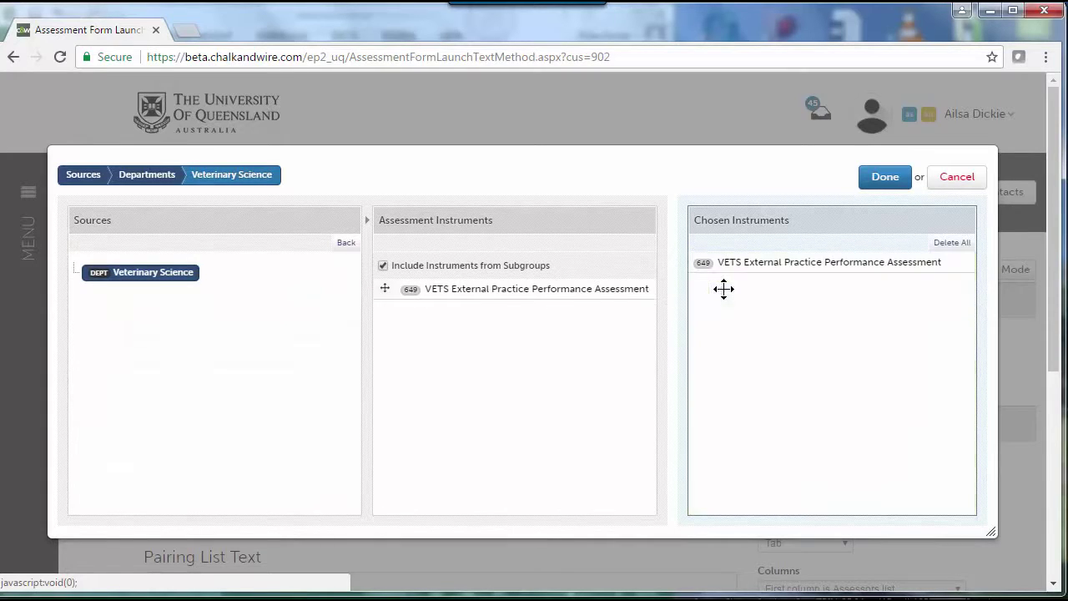
{"action": "left_click", "coordinate": [883, 178]}
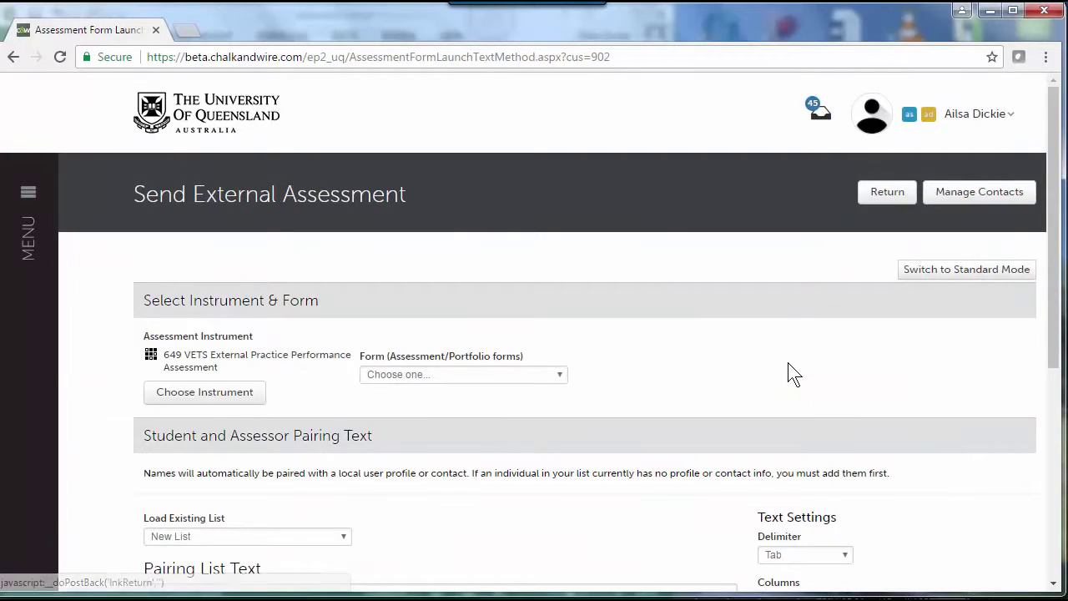
Step: Select External assessor evaluation 2 from the assessment forms list
{"action": "left_click", "coordinate": [560, 375]}
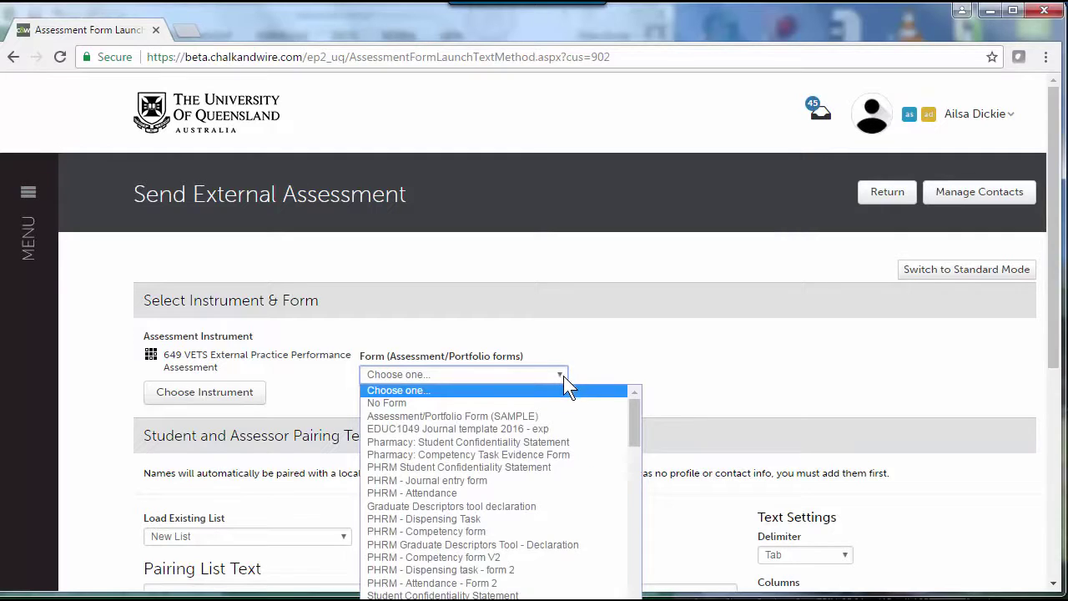
{"action": "left_click_drag", "start_coordinate": [635, 407], "coordinate": [636, 595]}
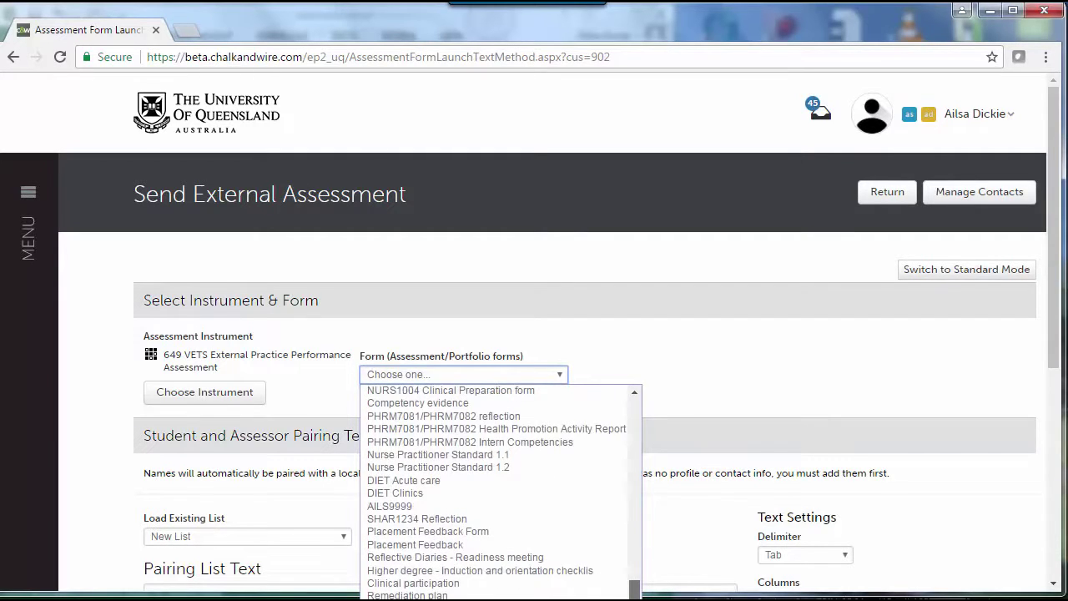
{"action": "scroll", "coordinate": [717, 468], "scroll_direction": "down", "scroll_amount": 2}
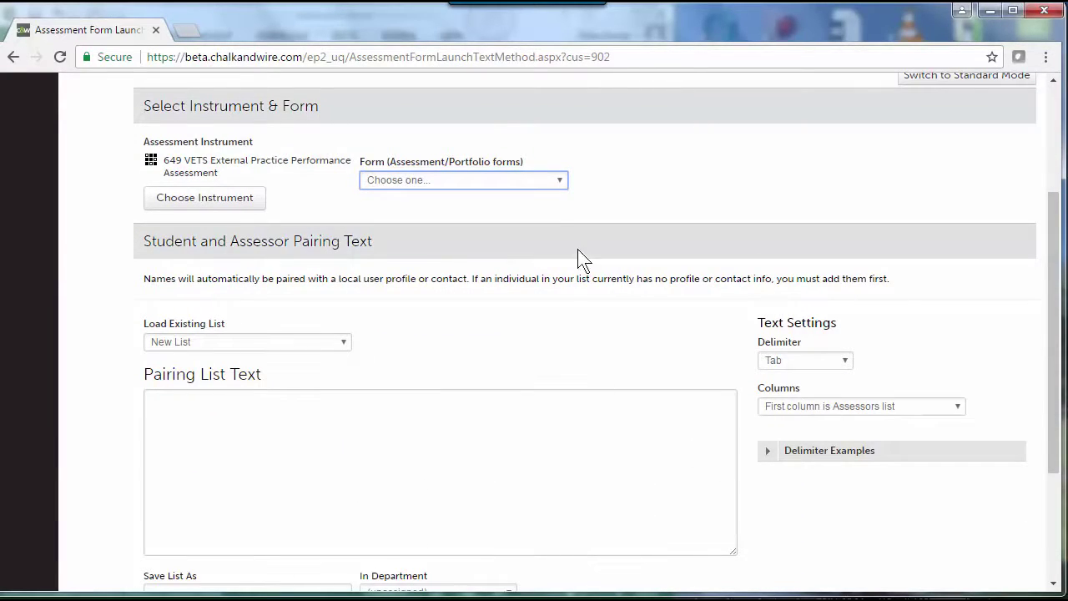
{"action": "left_click", "coordinate": [560, 186]}
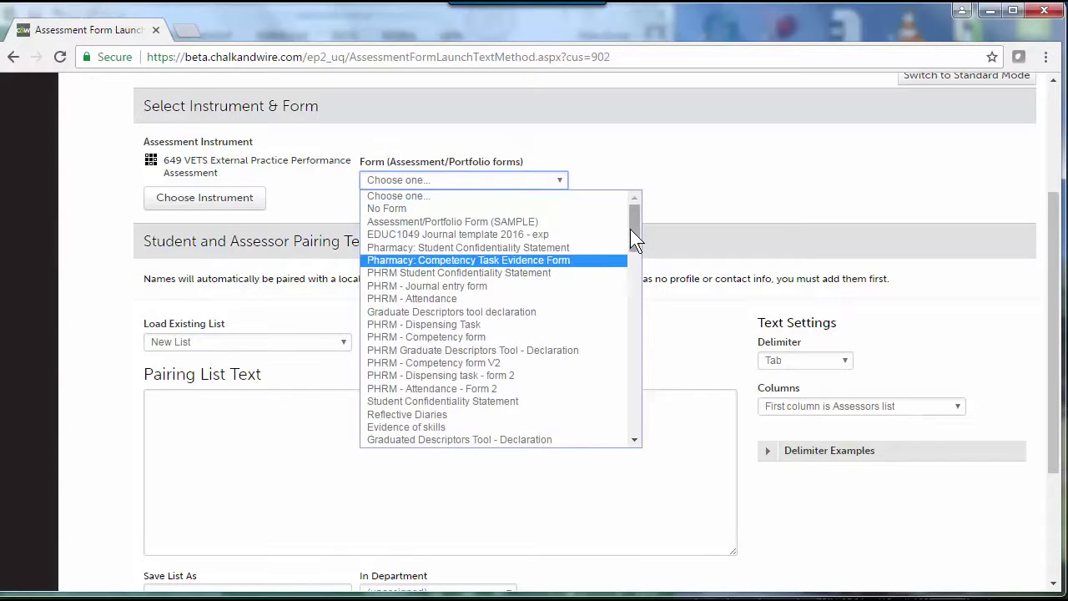
{"action": "left_click_drag", "start_coordinate": [635, 238], "coordinate": [589, 427]}
{"action": "left_click", "coordinate": [518, 435]}
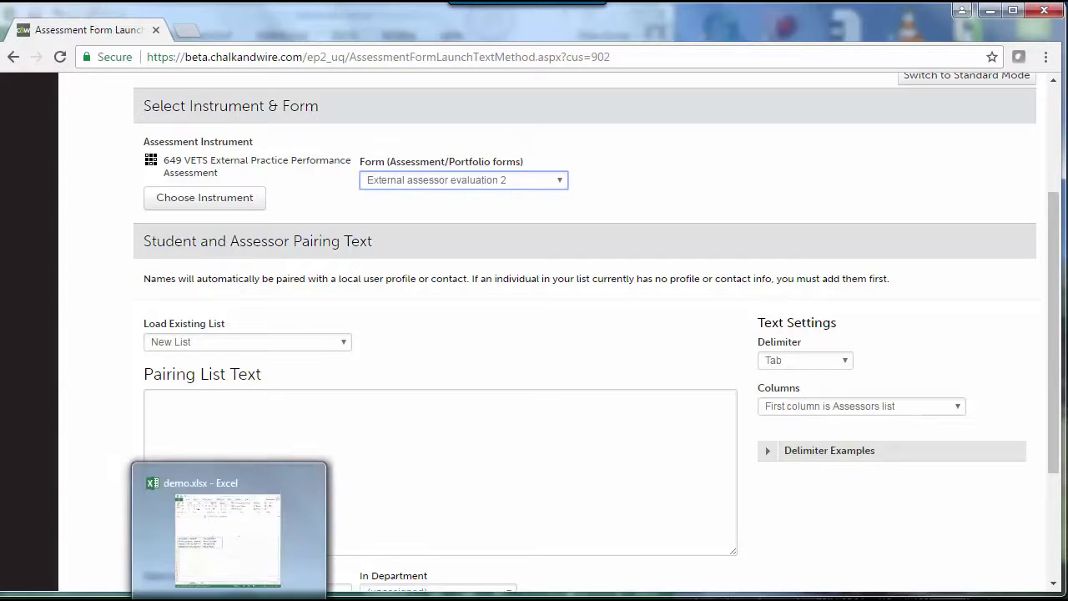
Step: Select and copy the four assessor–student name pairs in A1:B4 of demo.xlsx
{"action": "left_click", "coordinate": [234, 525]}
{"action": "left_click", "coordinate": [78, 386]}
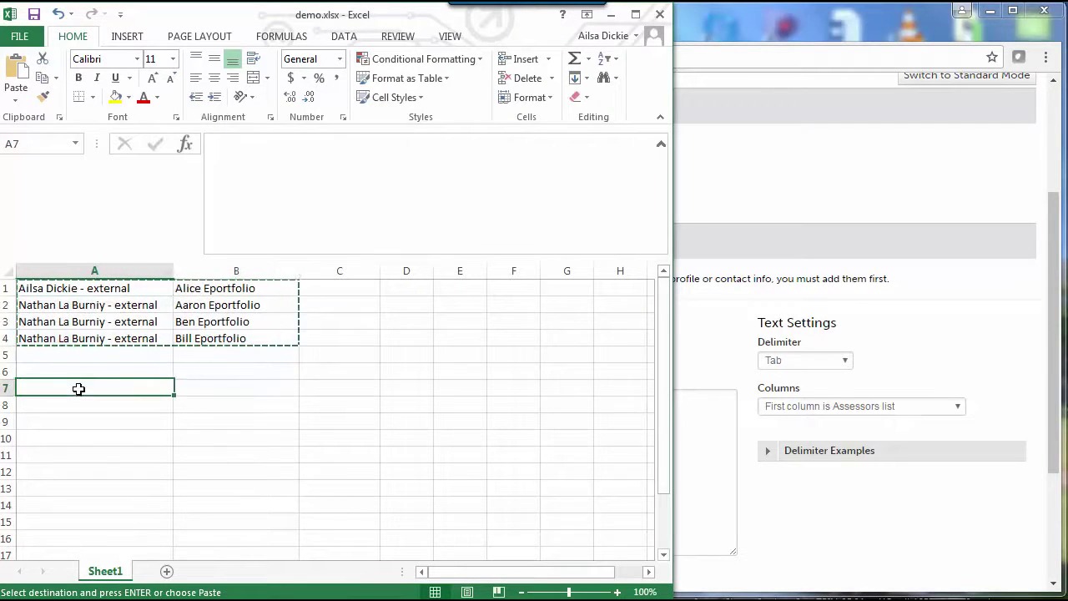
{"action": "left_click", "coordinate": [47, 291]}
{"action": "left_click_drag", "start_coordinate": [167, 288], "coordinate": [222, 336]}
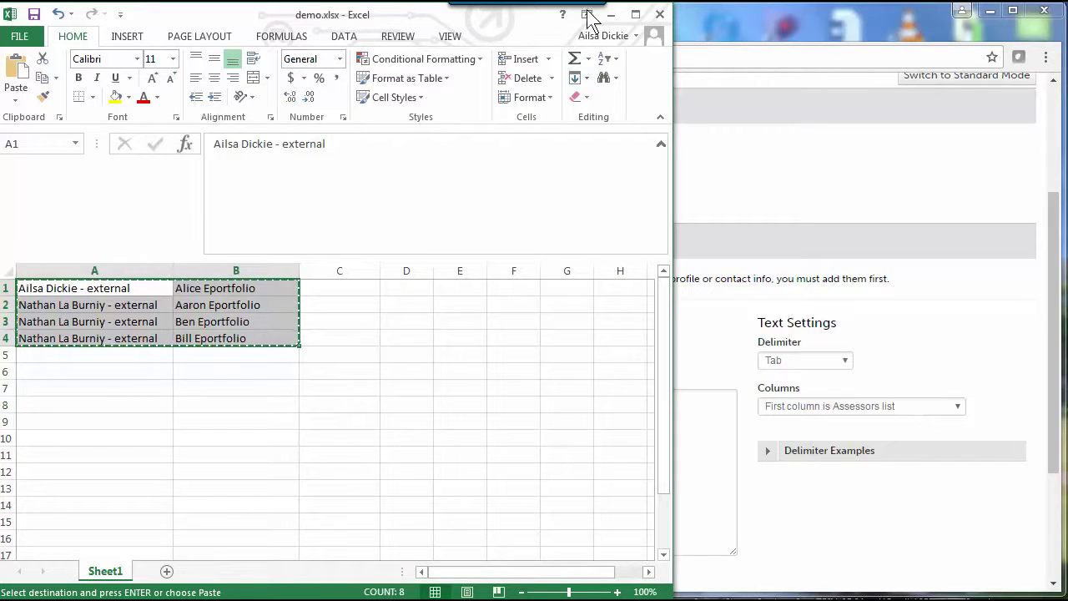
Step: Paste the four assessor–student pairs into Pairing List Text and continue to the matching review
{"action": "left_click", "coordinate": [614, 15]}
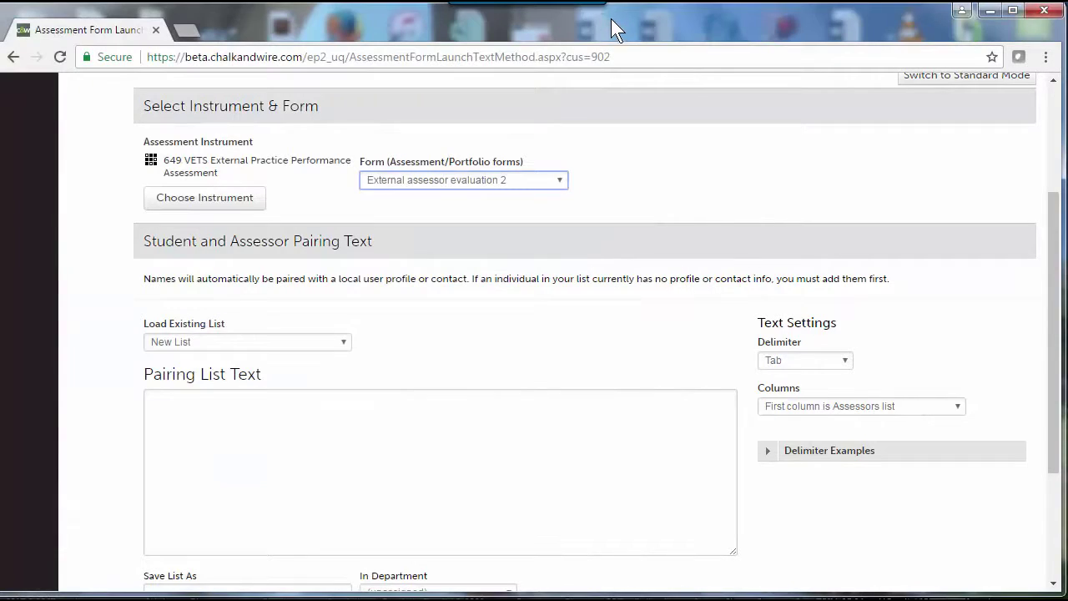
{"action": "left_click", "coordinate": [229, 421]}
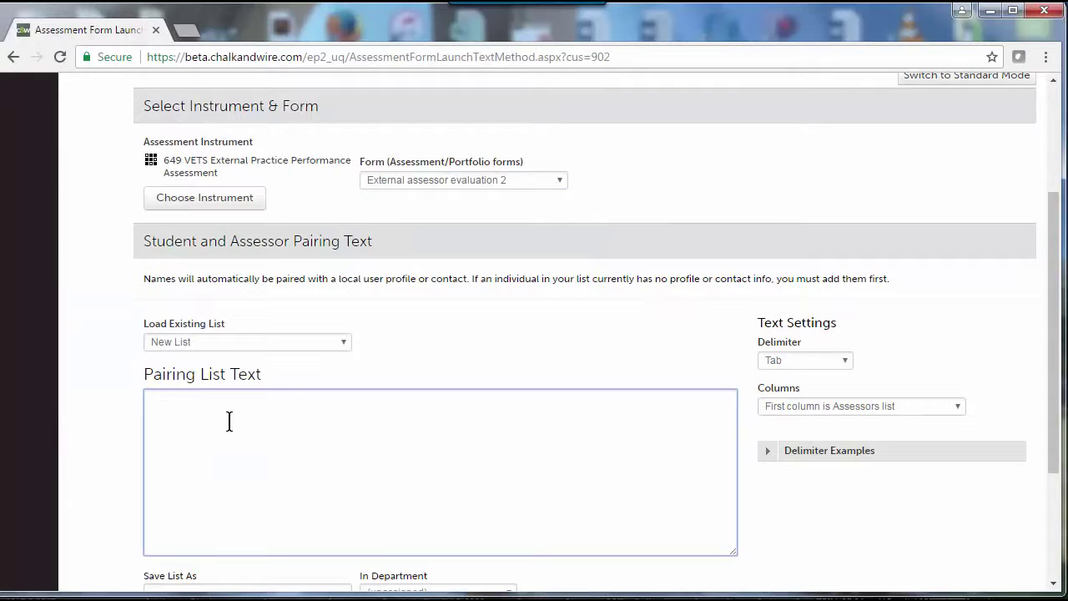
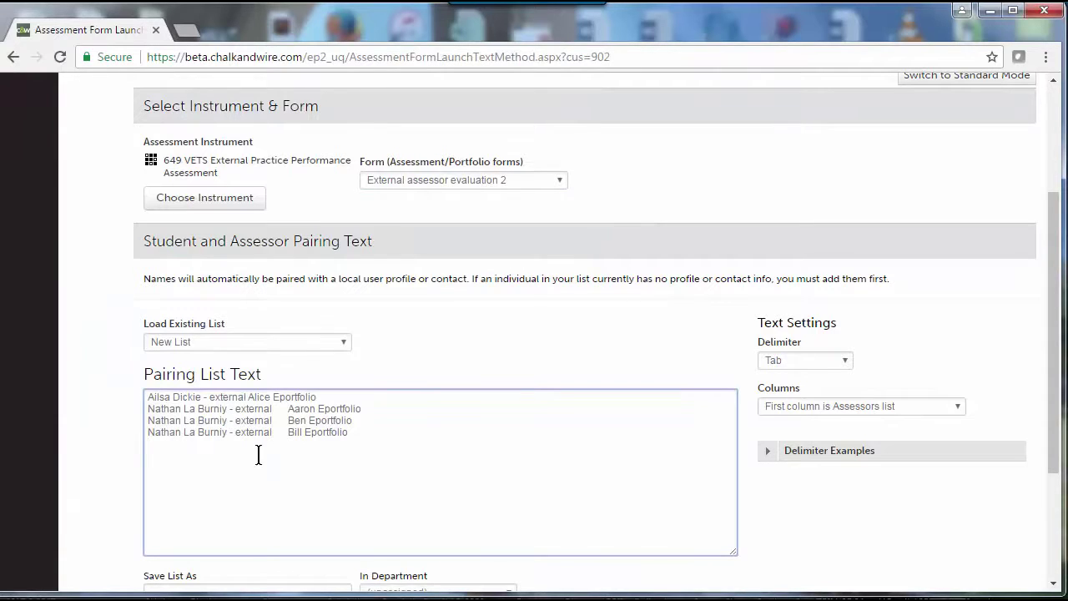
{"action": "scroll", "coordinate": [580, 507], "scroll_direction": "up", "scroll_amount": 3}
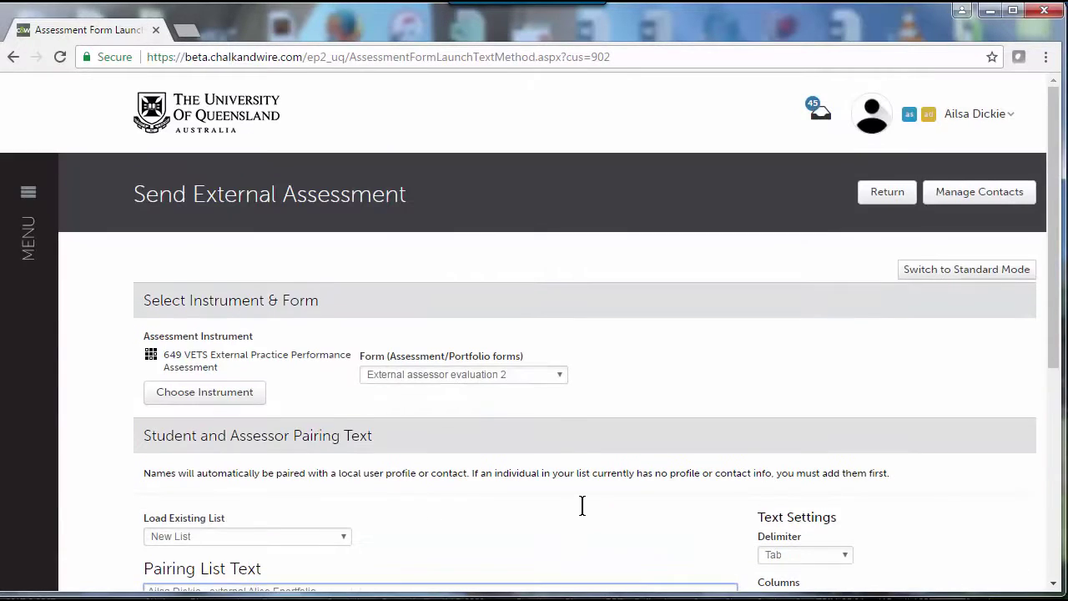
{"action": "scroll", "coordinate": [801, 401], "scroll_direction": "down", "scroll_amount": 5}
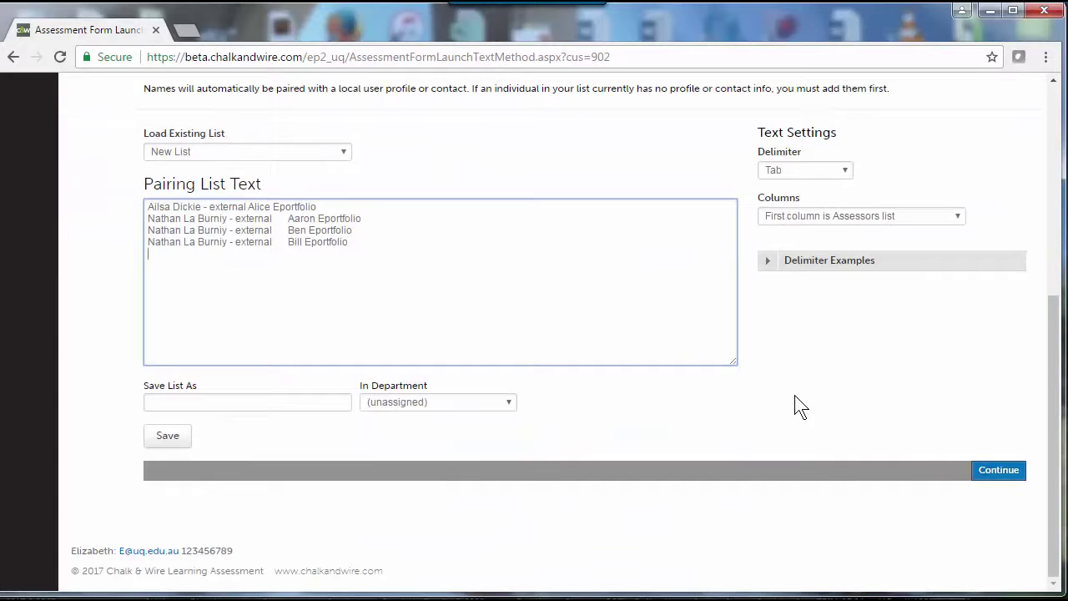
{"action": "left_click", "coordinate": [1001, 472]}
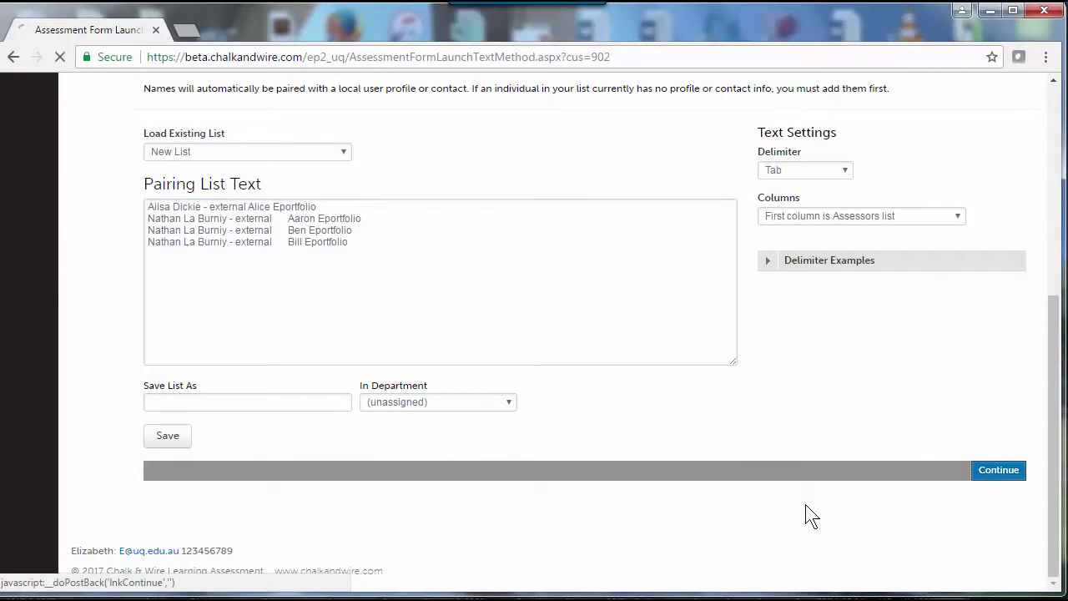
{"action": "scroll", "coordinate": [810, 515], "scroll_direction": "down", "scroll_amount": 3}
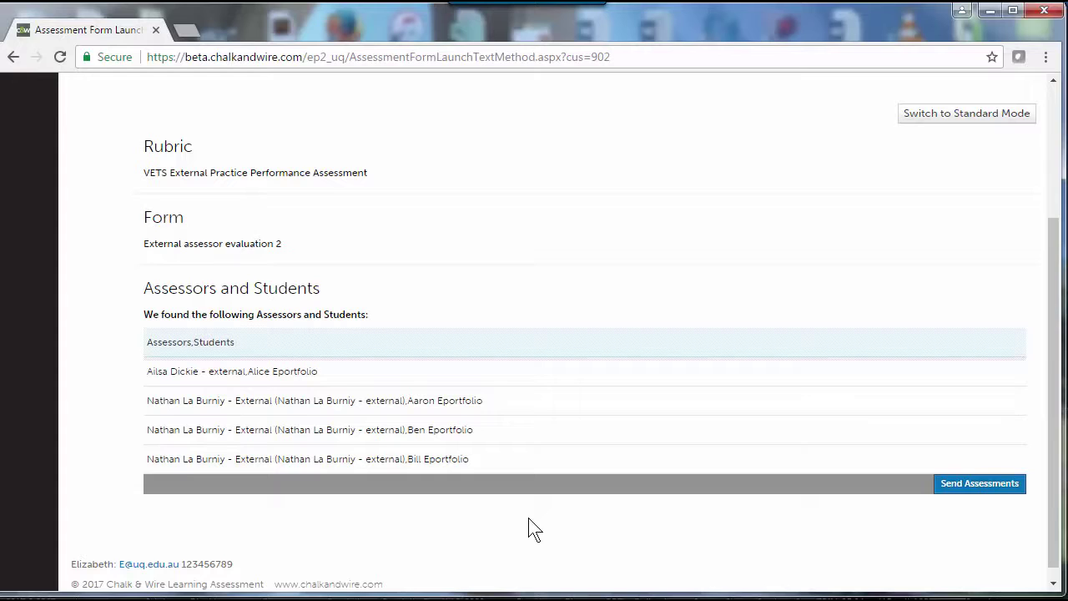
Step: Send the assessments, then open the newest 'Work to Assess from Chalk & Wire' email in Gmail
{"action": "left_click", "coordinate": [967, 489]}
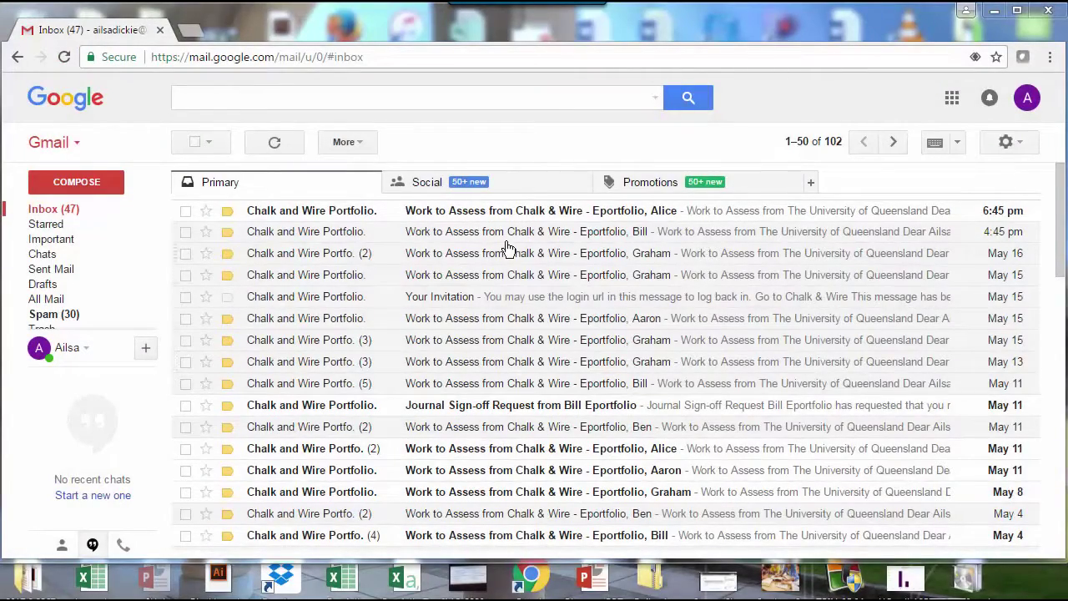
{"action": "left_click", "coordinate": [745, 219]}
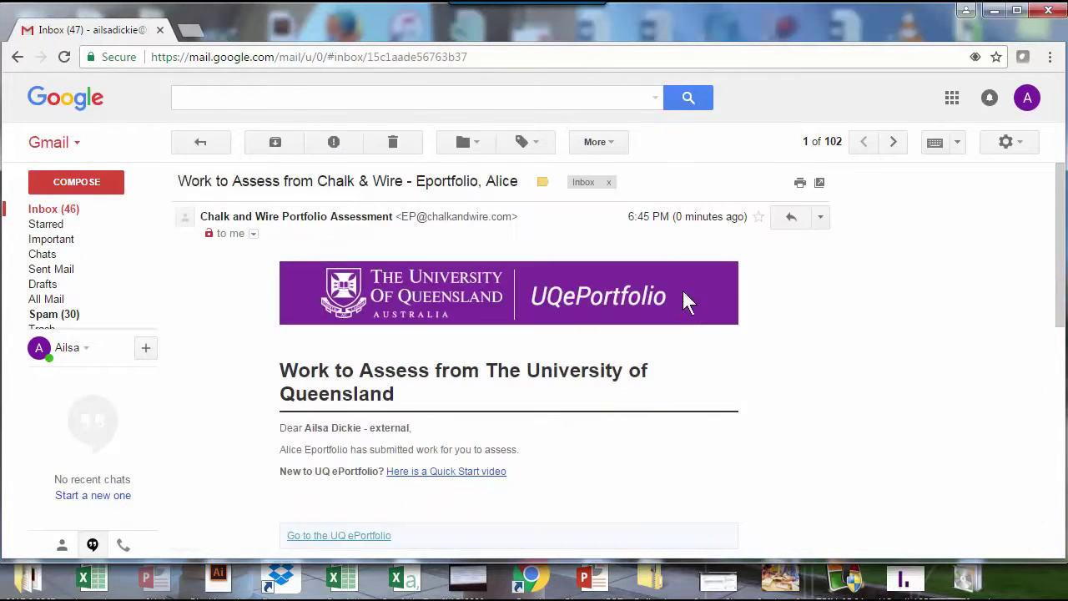
Step: Follow the email's ePortfolio link and fill the guest login e-mail with the saved assessor address
{"action": "left_click", "coordinate": [340, 538]}
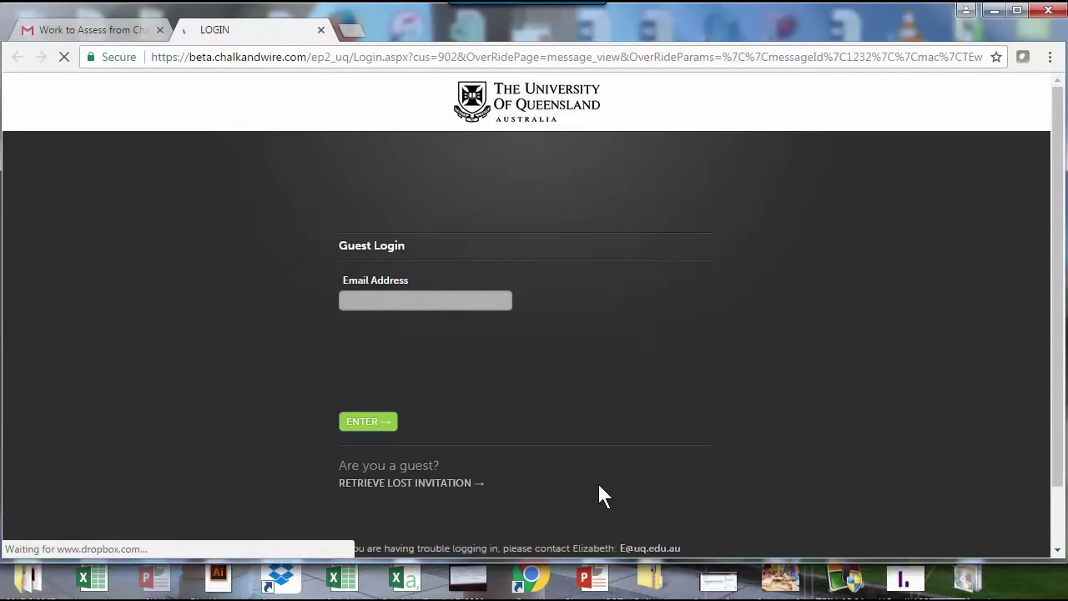
{"action": "left_click", "coordinate": [389, 302]}
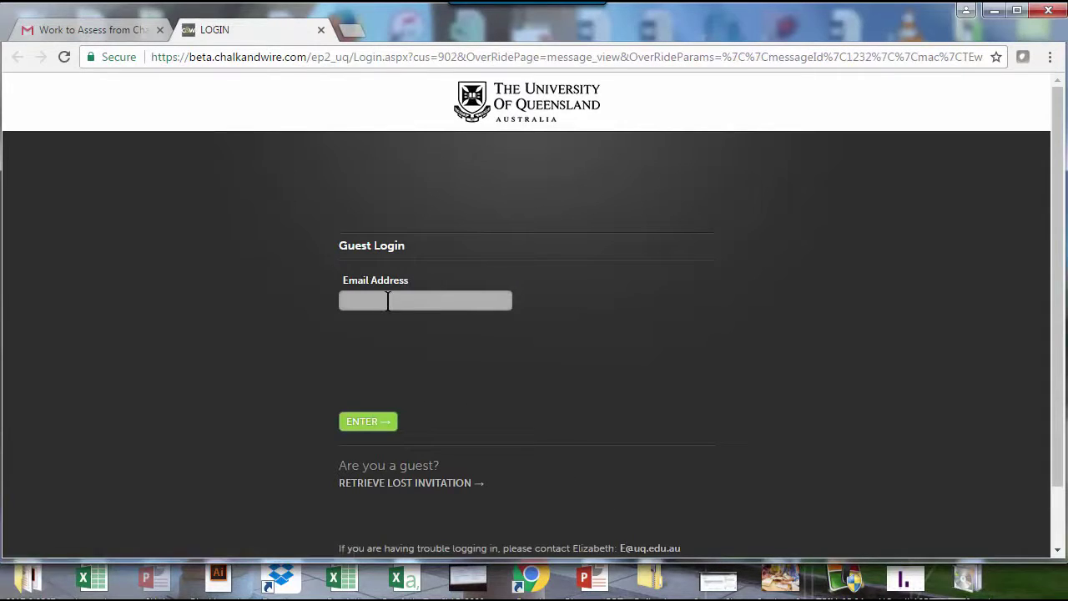
{"action": "type", "text": "a"}
{"action": "left_click", "coordinate": [394, 322]}
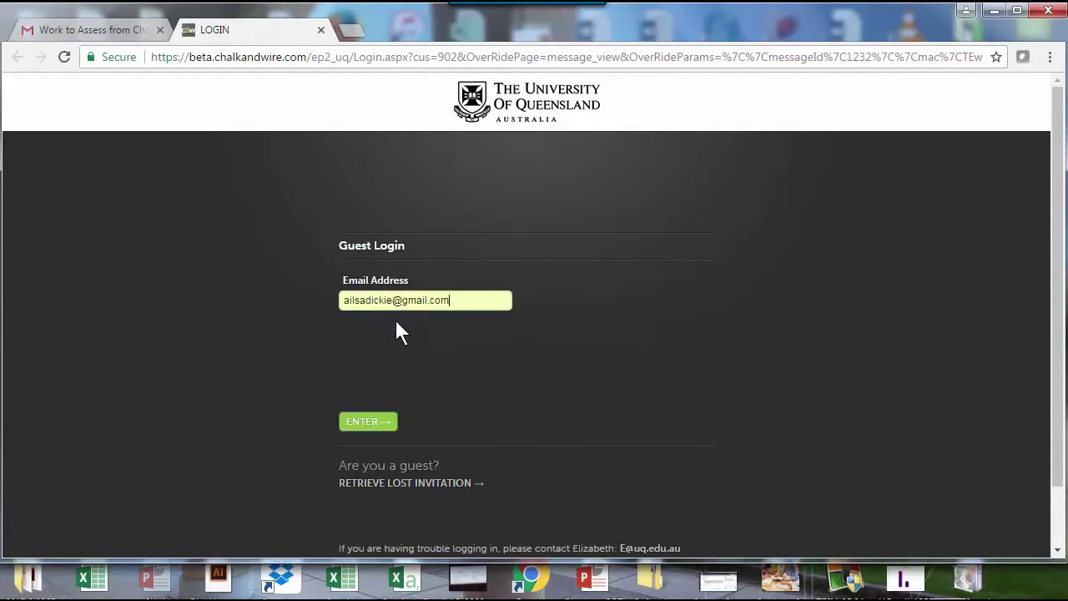
Step: Log in as guest assessor and review the supervisor, Beef placement and 12/04/17–14/04/2017 dates
{"action": "left_click", "coordinate": [366, 425]}
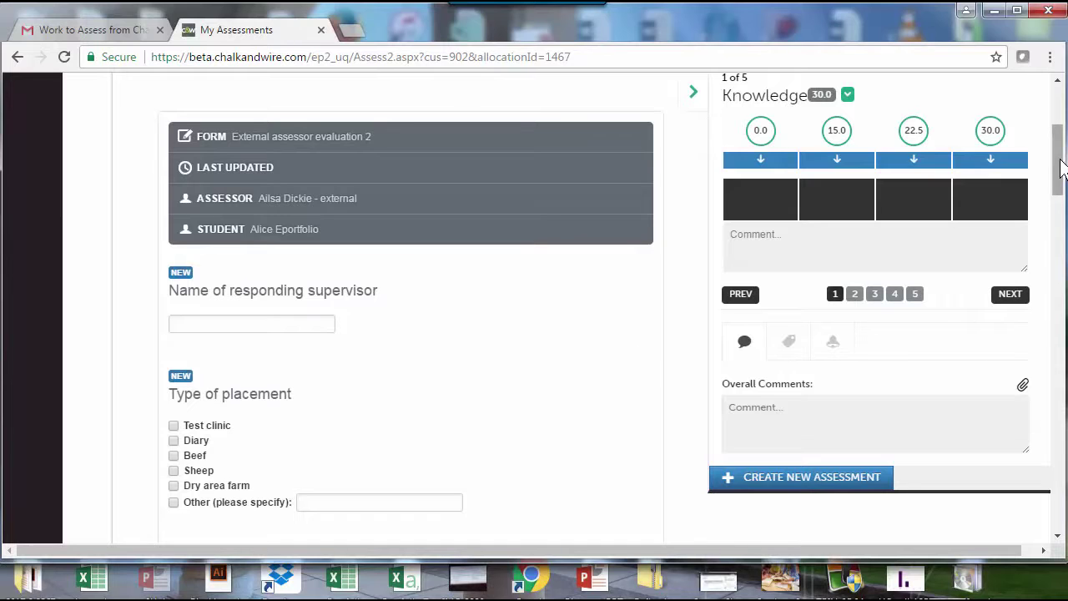
{"action": "left_click_drag", "start_coordinate": [1061, 166], "coordinate": [1061, 193]}
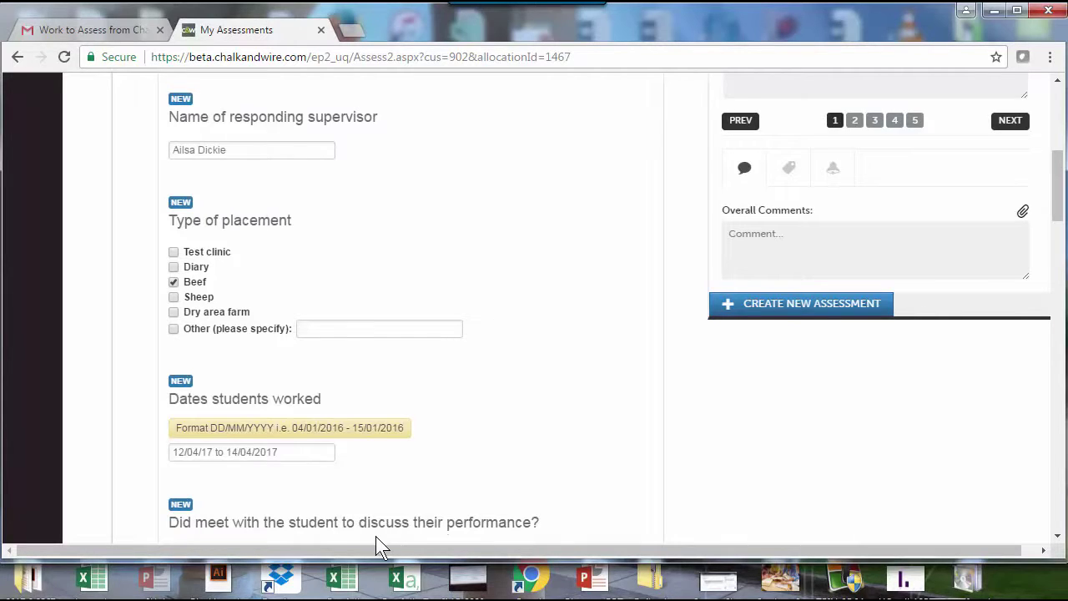
{"action": "scroll", "coordinate": [376, 538], "scroll_direction": "up", "scroll_amount": 5}
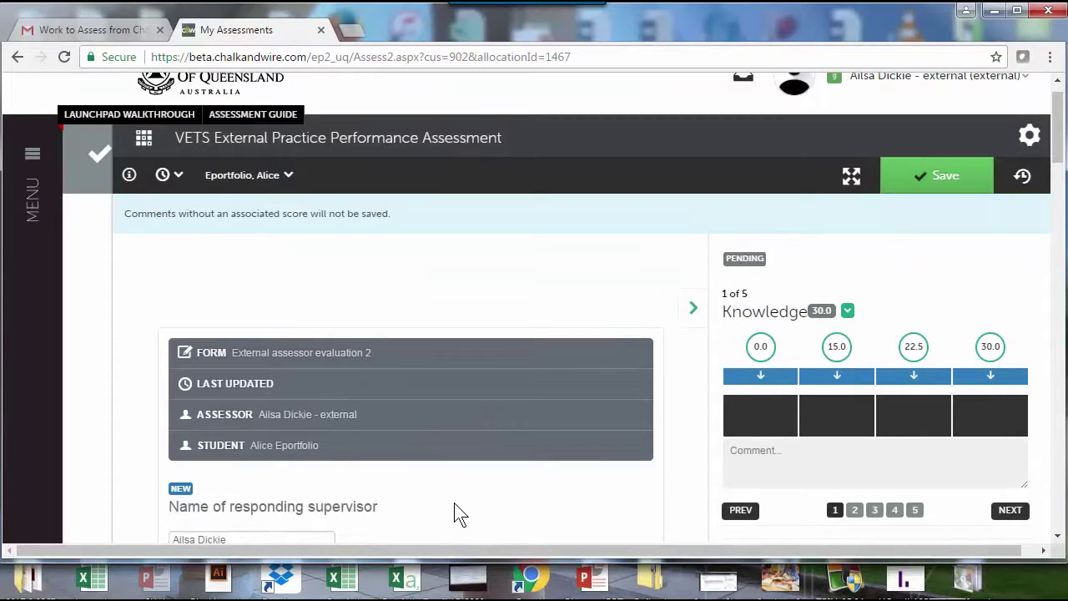
{"action": "scroll", "coordinate": [458, 511], "scroll_direction": "down", "scroll_amount": 5}
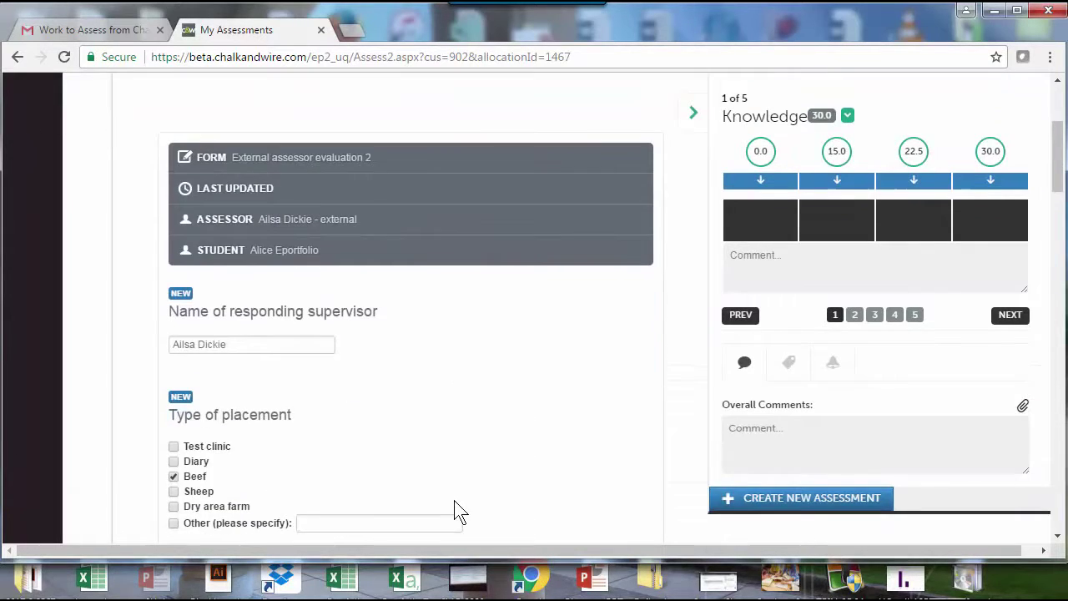
{"action": "scroll", "coordinate": [459, 509], "scroll_direction": "up", "scroll_amount": 3}
{"action": "scroll", "coordinate": [489, 429], "scroll_direction": "down", "scroll_amount": 3}
{"action": "scroll", "coordinate": [491, 429], "scroll_direction": "up", "scroll_amount": 3}
{"action": "scroll", "coordinate": [490, 429], "scroll_direction": "up", "scroll_amount": 3}
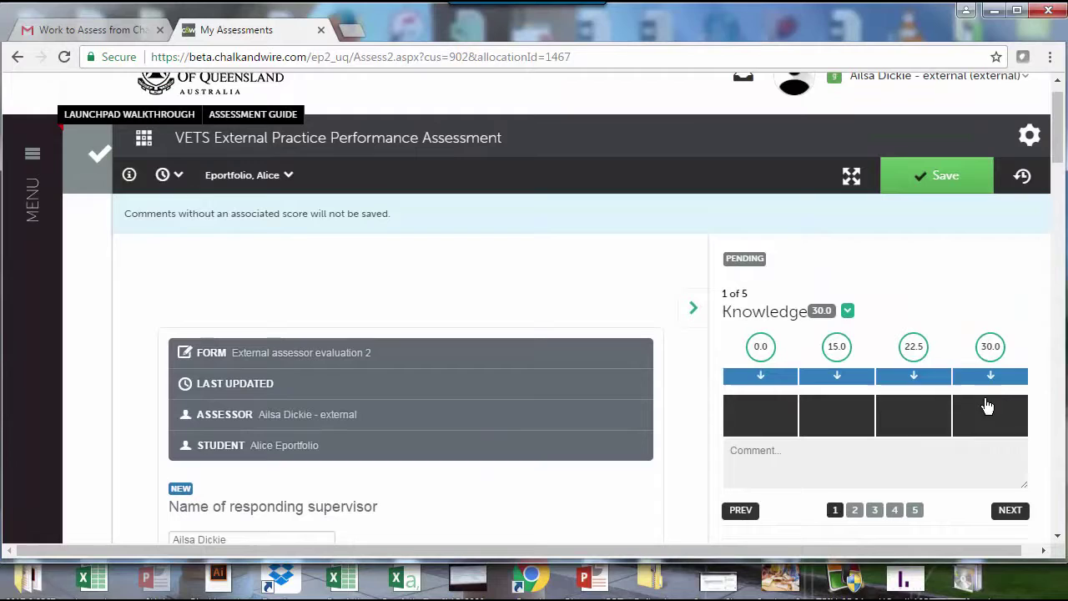
Step: Score Knowledge 30.0, Clinical skills 22.5 and Technical skills 30.0 on the rubric
{"action": "left_click", "coordinate": [849, 178]}
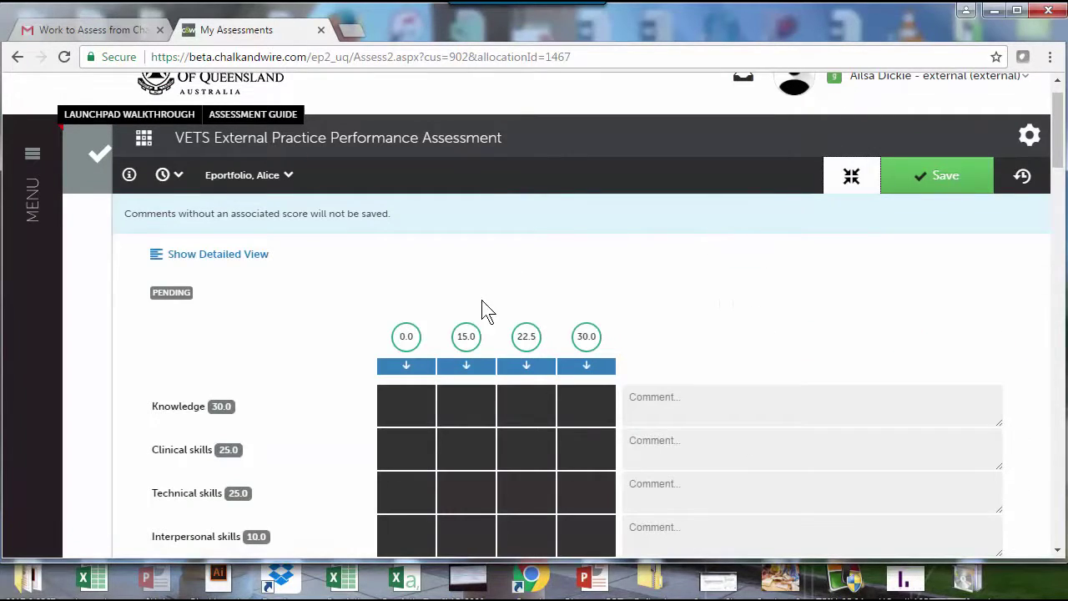
{"action": "left_click", "coordinate": [533, 421]}
{"action": "left_click", "coordinate": [575, 451]}
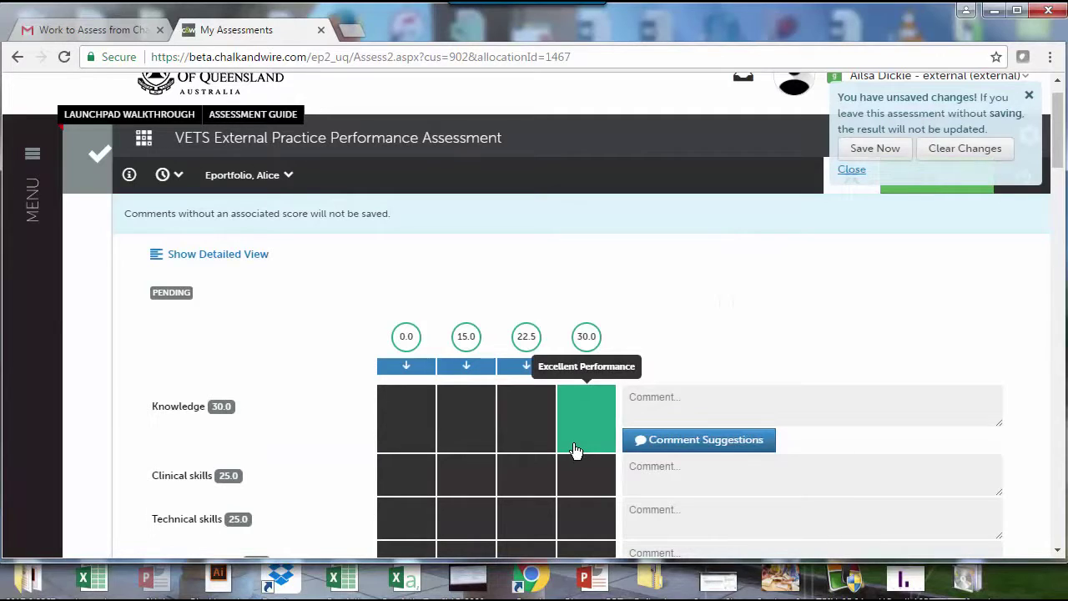
{"action": "left_click", "coordinate": [533, 490]}
{"action": "left_click", "coordinate": [575, 514]}
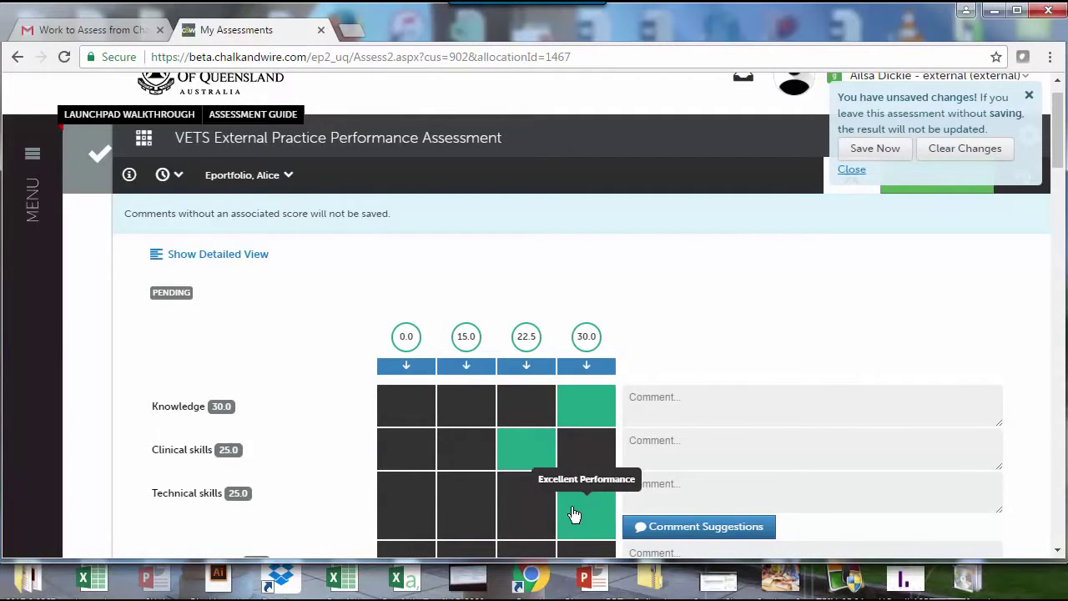
{"action": "scroll", "coordinate": [575, 514], "scroll_direction": "down", "scroll_amount": 2}
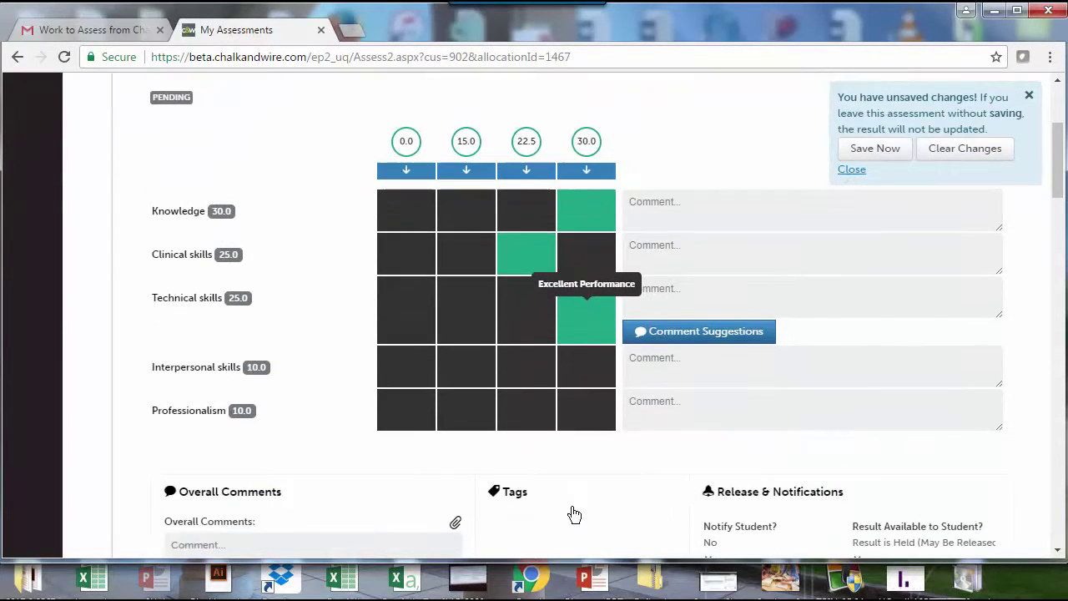
Step: Score Professionalism 15.0 and Interpersonal skills 22.5, and begin the overall comment 'Great work'
{"action": "left_click", "coordinate": [482, 426]}
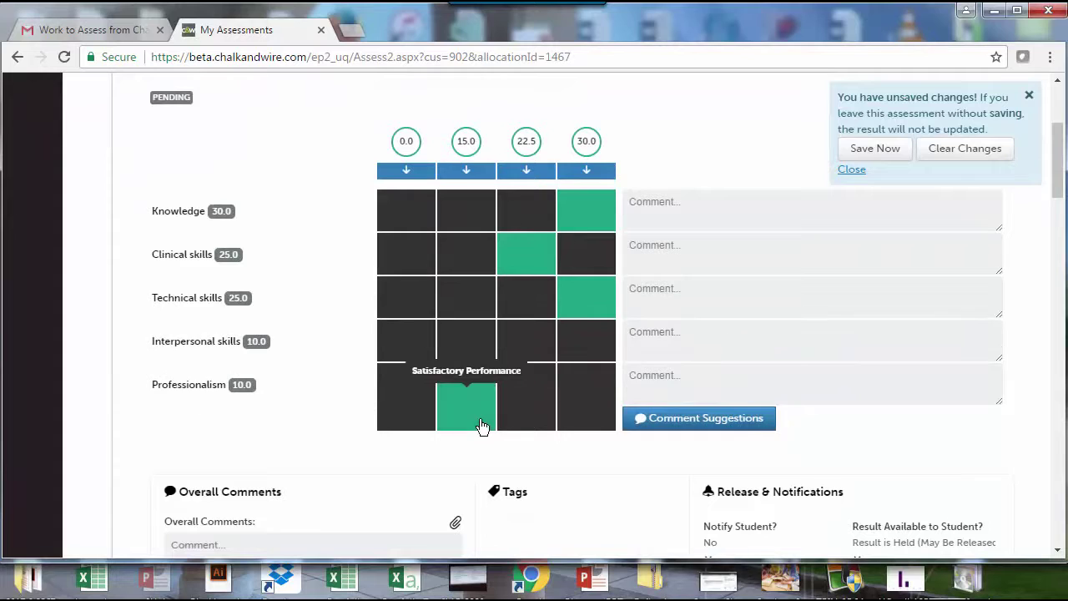
{"action": "left_click", "coordinate": [524, 349]}
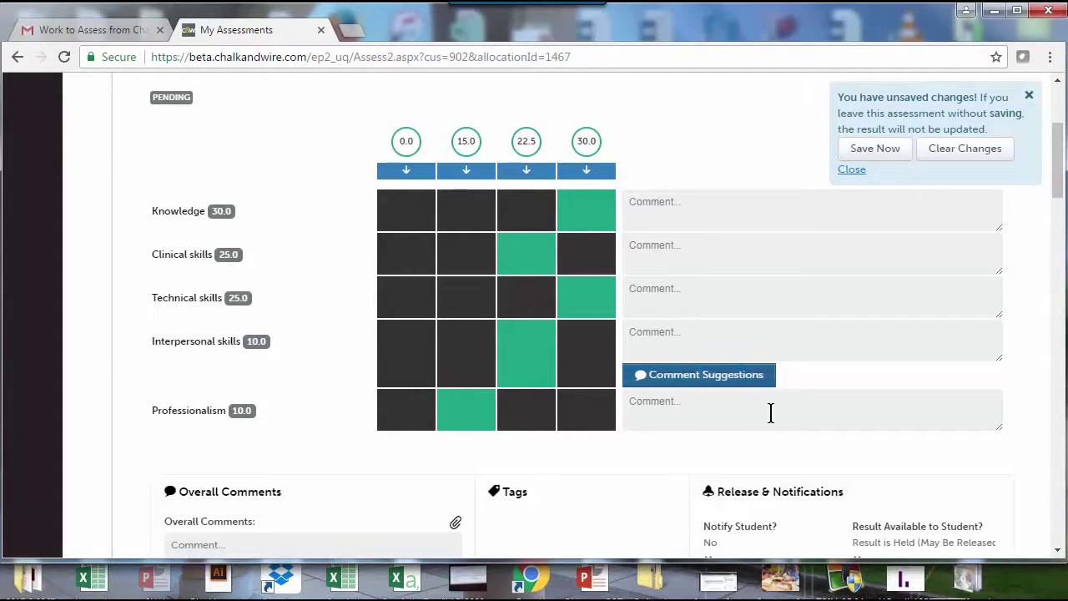
{"action": "scroll", "coordinate": [716, 455], "scroll_direction": "down", "scroll_amount": 2}
{"action": "left_click", "coordinate": [293, 376]}
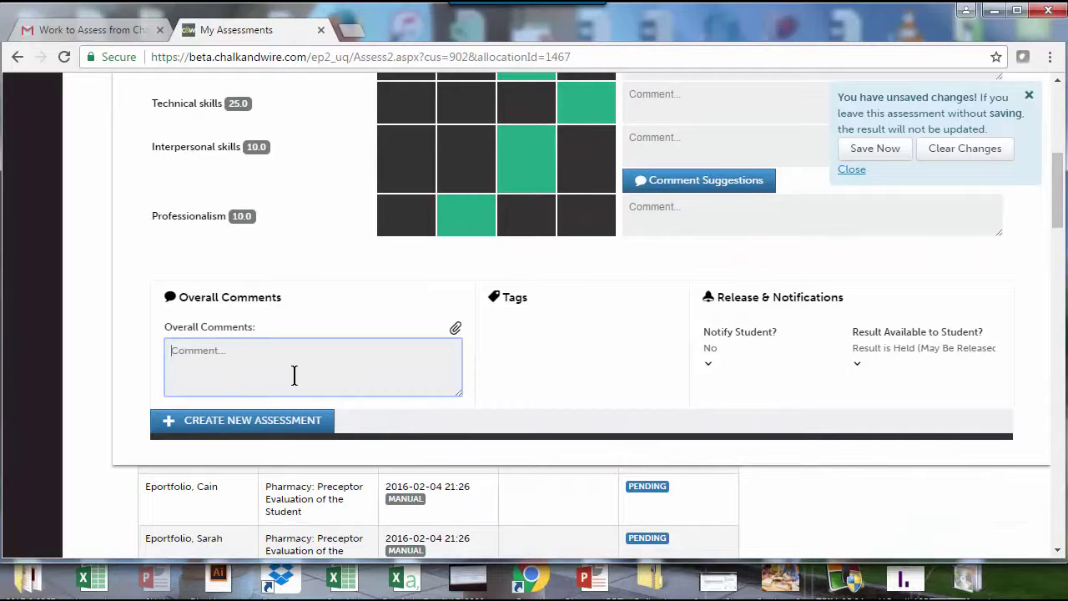
{"action": "type", "text": "Great work"}
{"action": "scroll", "coordinate": [294, 376], "scroll_direction": "up", "scroll_amount": 5}
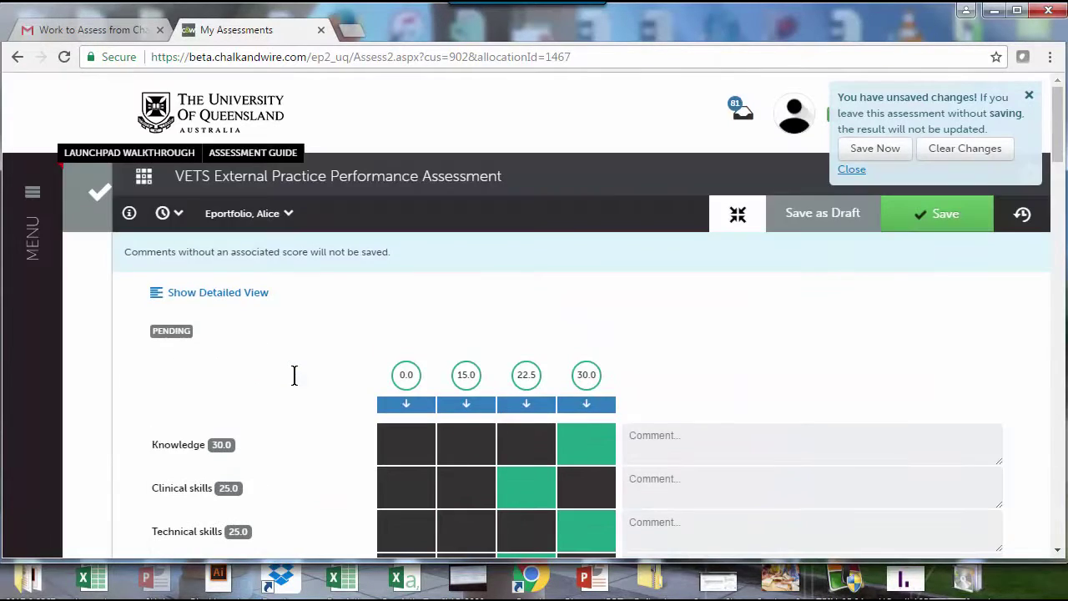
Step: Save the marked VETS assessment
{"action": "left_click", "coordinate": [934, 216]}
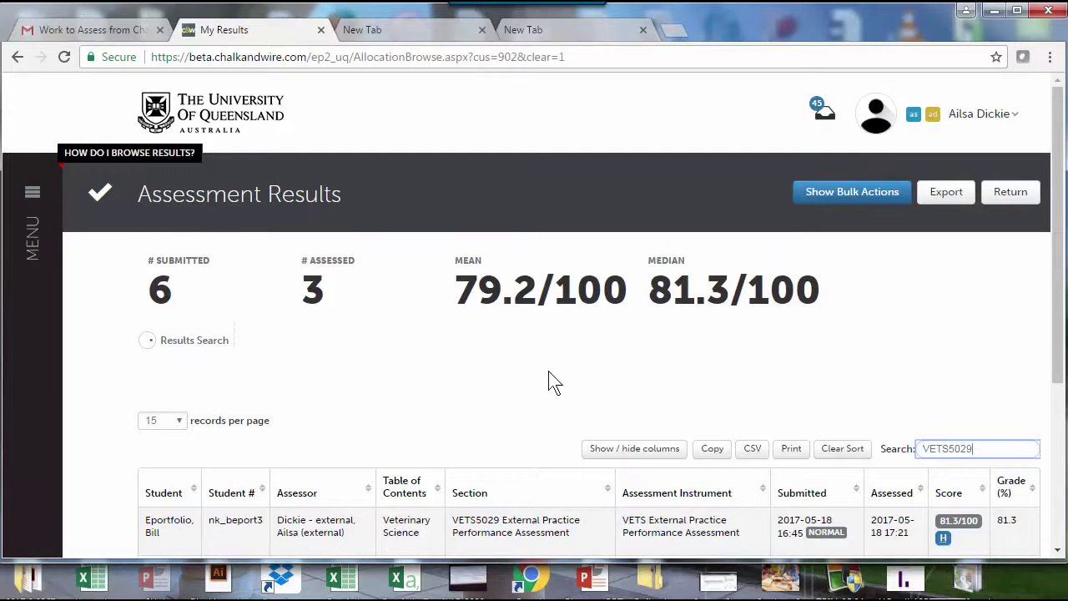
{"action": "scroll", "coordinate": [561, 363], "scroll_direction": "down", "scroll_amount": 2}
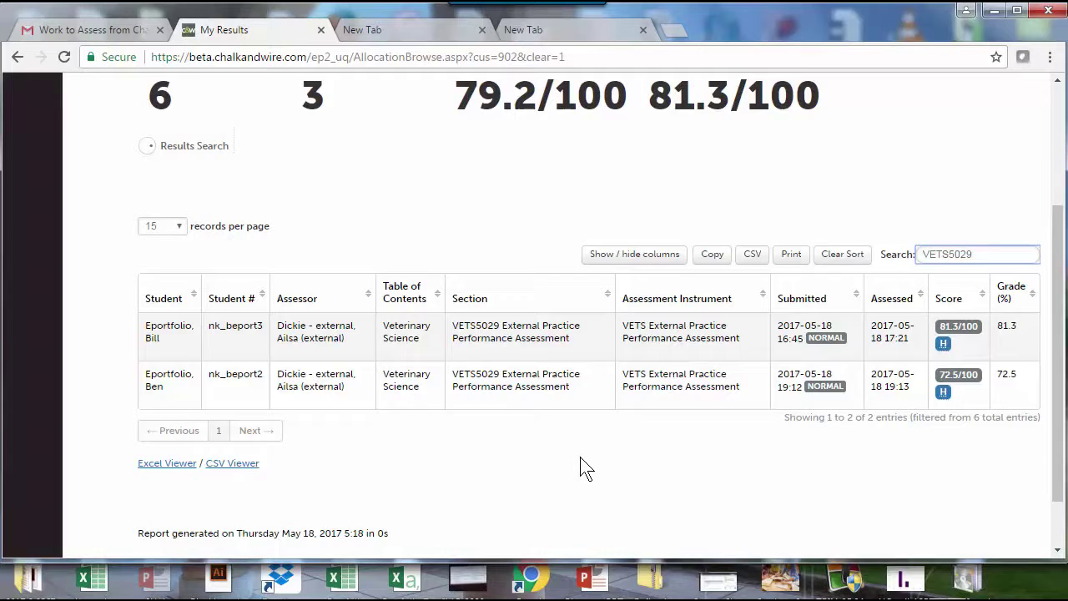
{"action": "scroll", "coordinate": [586, 467], "scroll_direction": "up", "scroll_amount": 2}
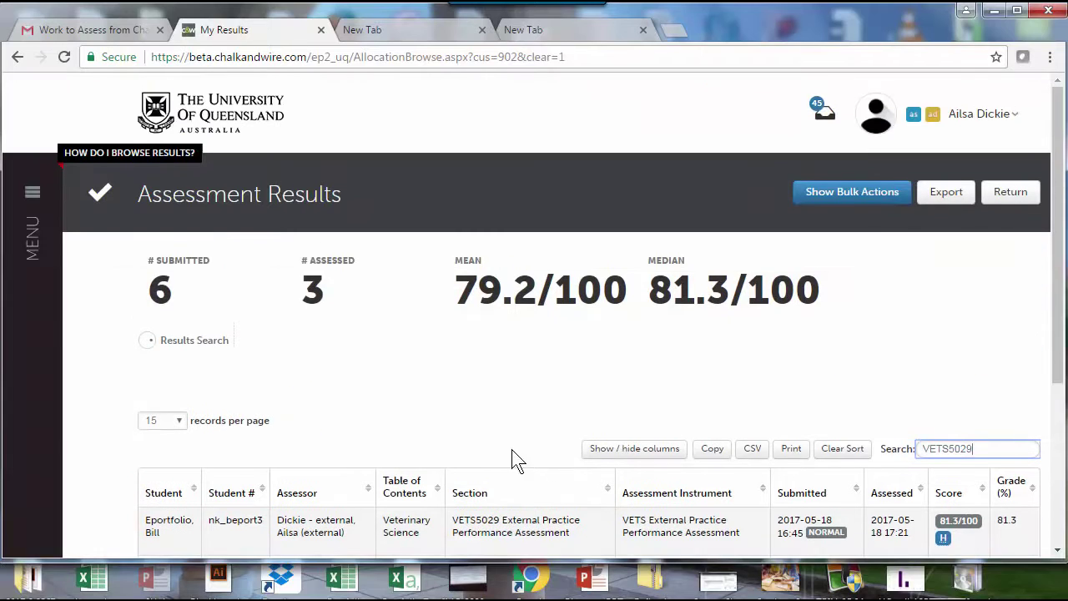
{"action": "left_click", "coordinate": [215, 351]}
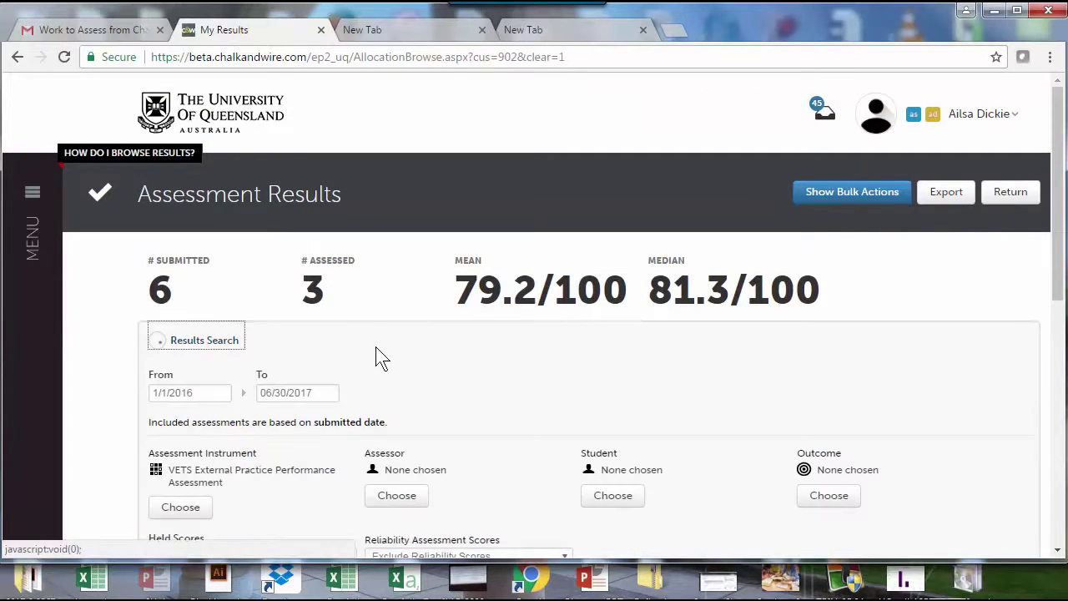
{"action": "left_click", "coordinate": [203, 349]}
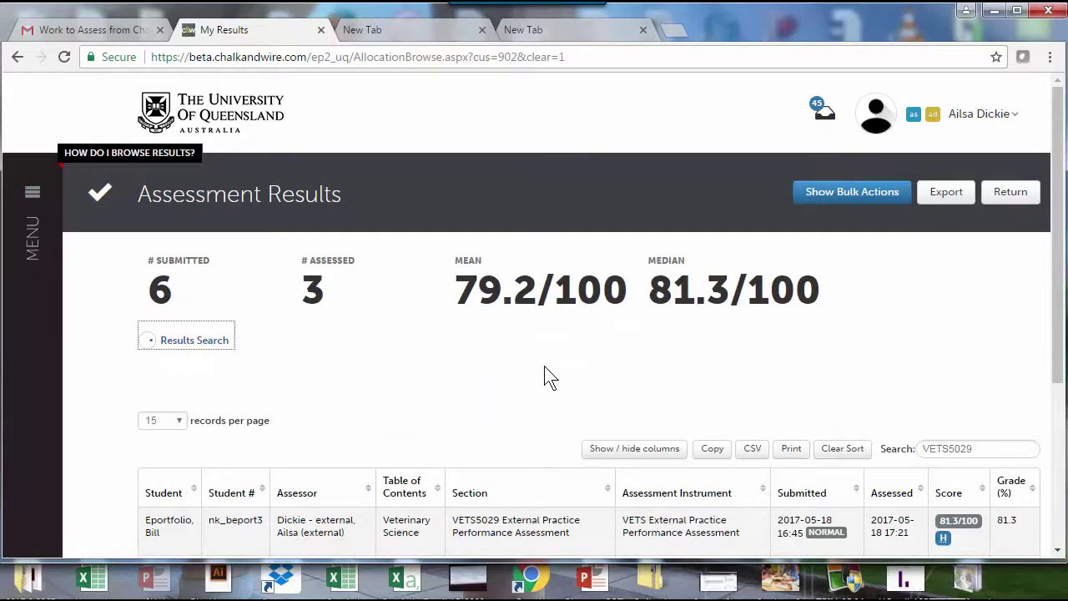
{"action": "scroll", "coordinate": [548, 376], "scroll_direction": "down", "scroll_amount": 2}
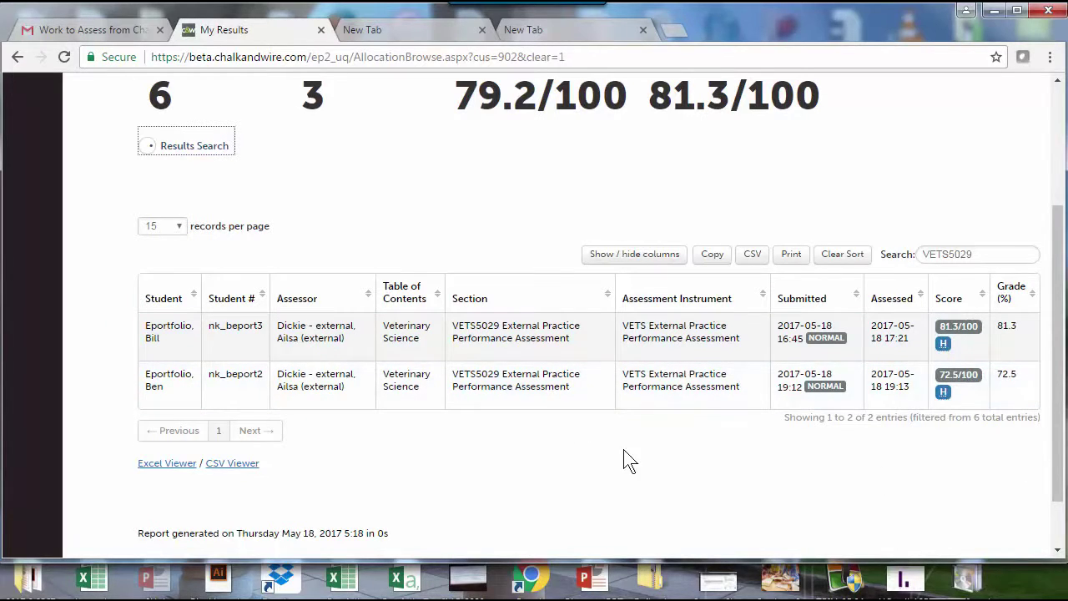
Step: Open the first VETS5029 result's details and release its held 81.3/100 score to the student
{"action": "left_click", "coordinate": [489, 344]}
{"action": "left_click", "coordinate": [489, 344]}
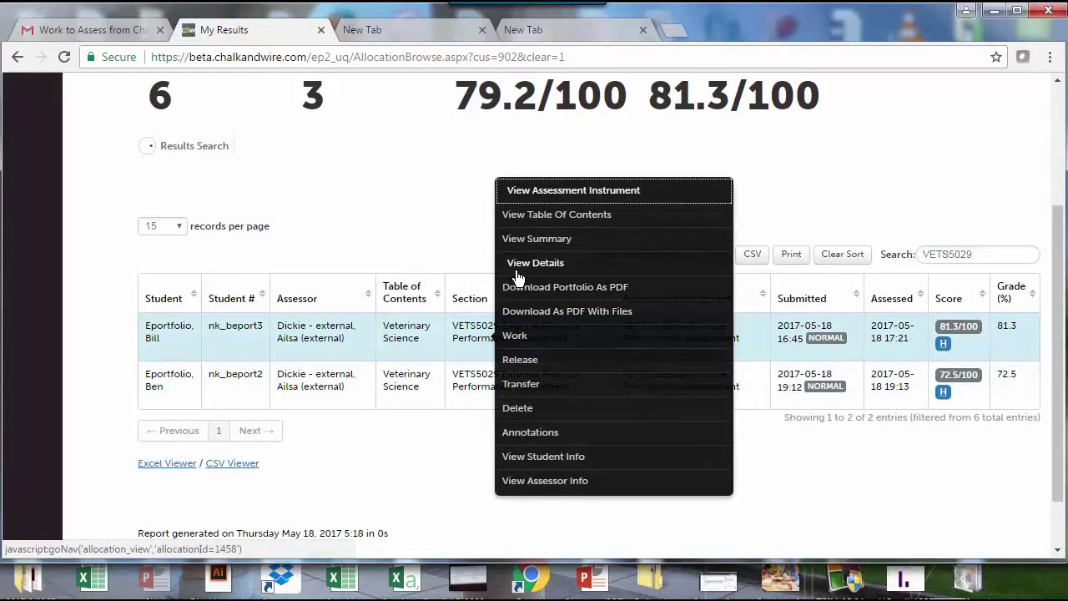
{"action": "left_click", "coordinate": [517, 264]}
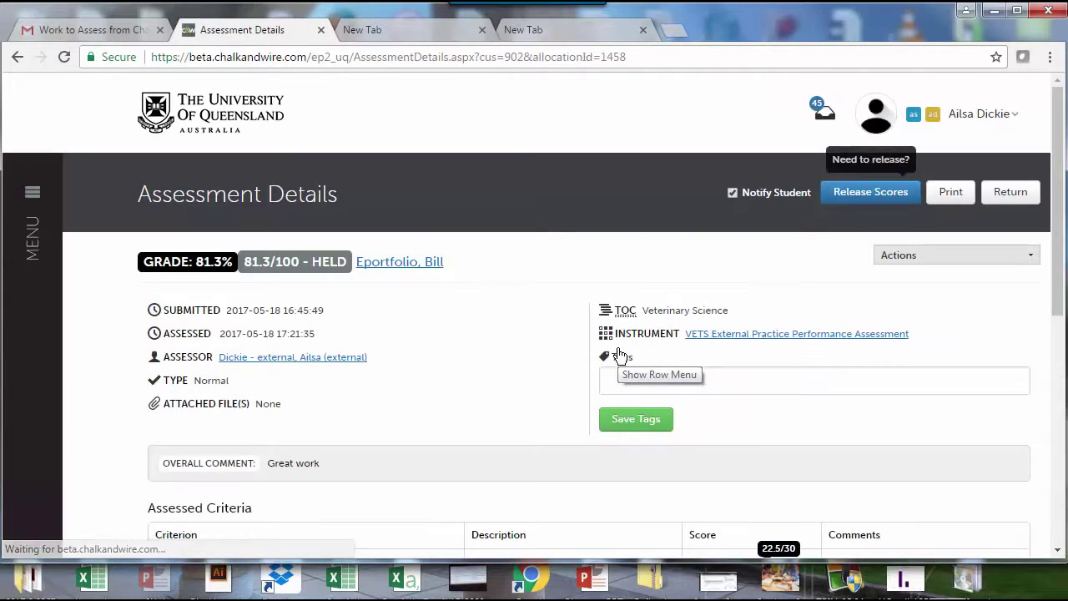
{"action": "scroll", "coordinate": [459, 382], "scroll_direction": "down", "scroll_amount": 2}
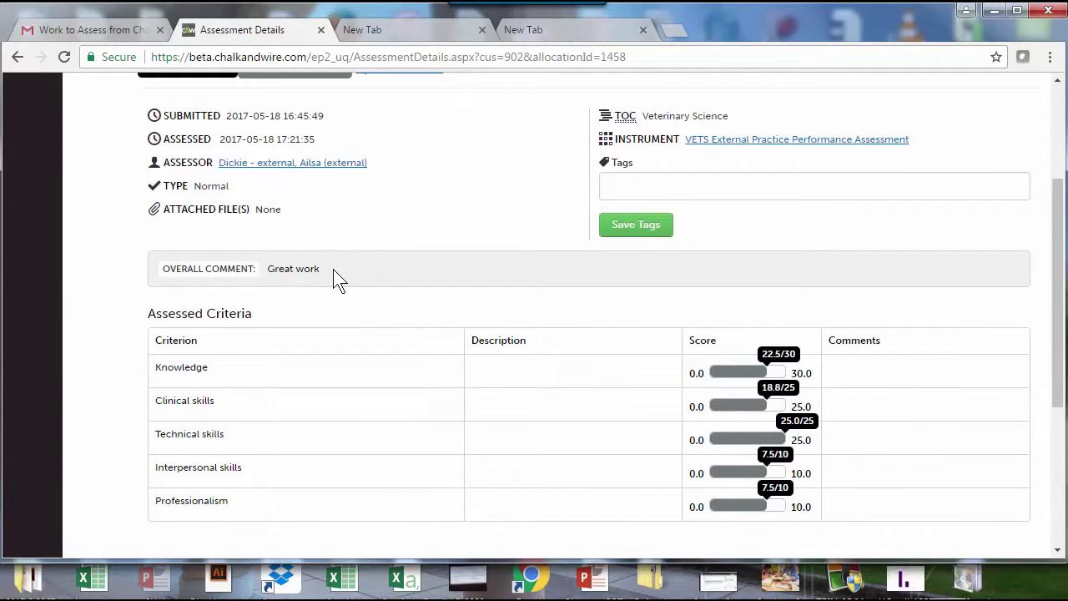
{"action": "scroll", "coordinate": [565, 442], "scroll_direction": "up", "scroll_amount": 2}
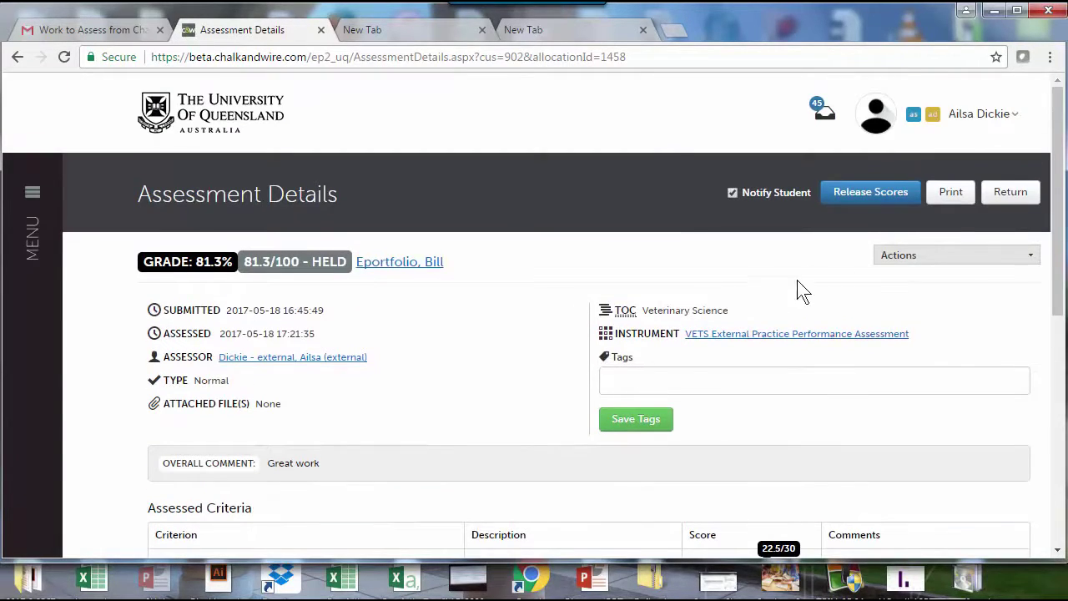
{"action": "left_click", "coordinate": [845, 197]}
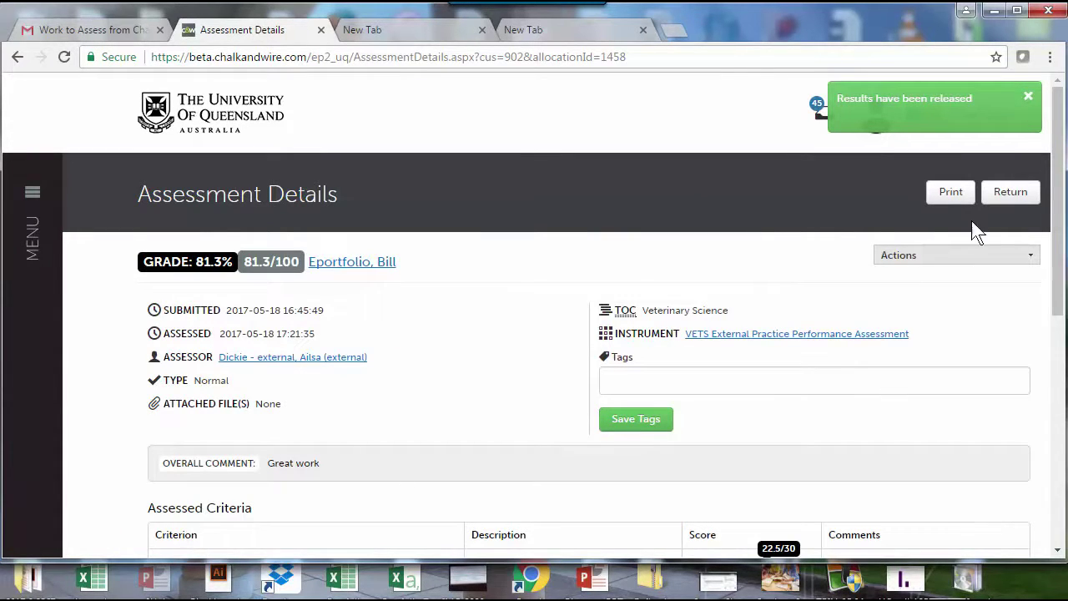
Step: Return to the results list and look through the Assessments By Instrument Results
{"action": "left_click", "coordinate": [1020, 201]}
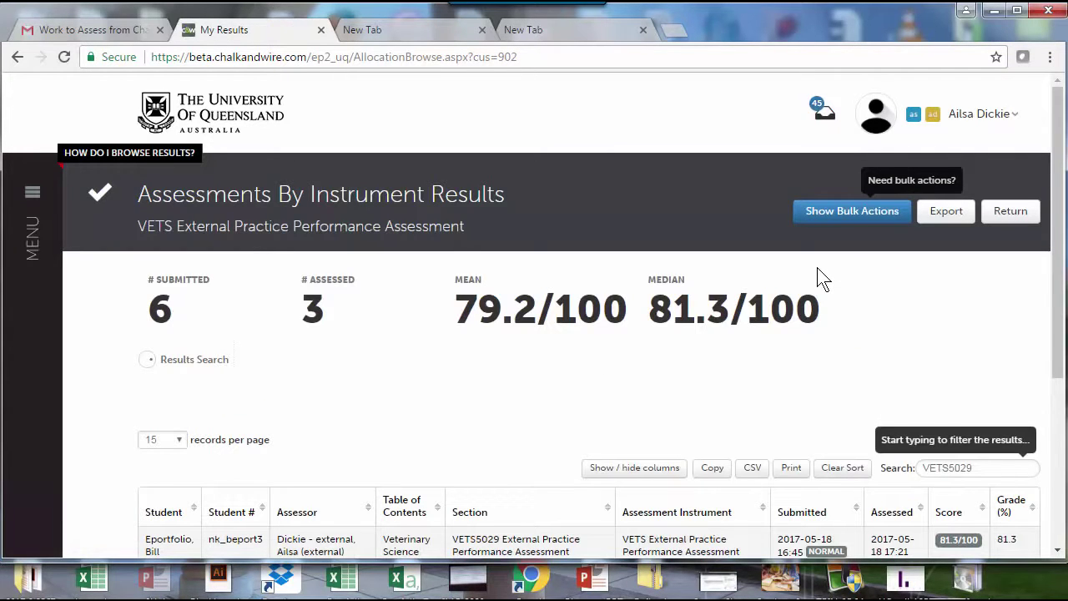
{"action": "scroll", "coordinate": [797, 388], "scroll_direction": "down", "scroll_amount": 3}
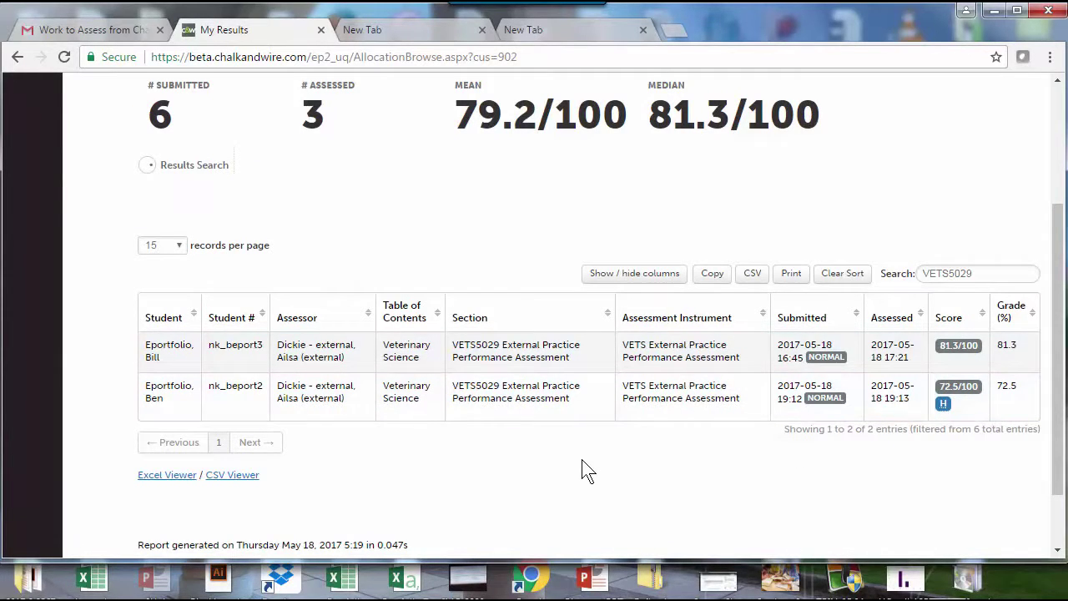
{"action": "scroll", "coordinate": [584, 468], "scroll_direction": "up", "scroll_amount": 3}
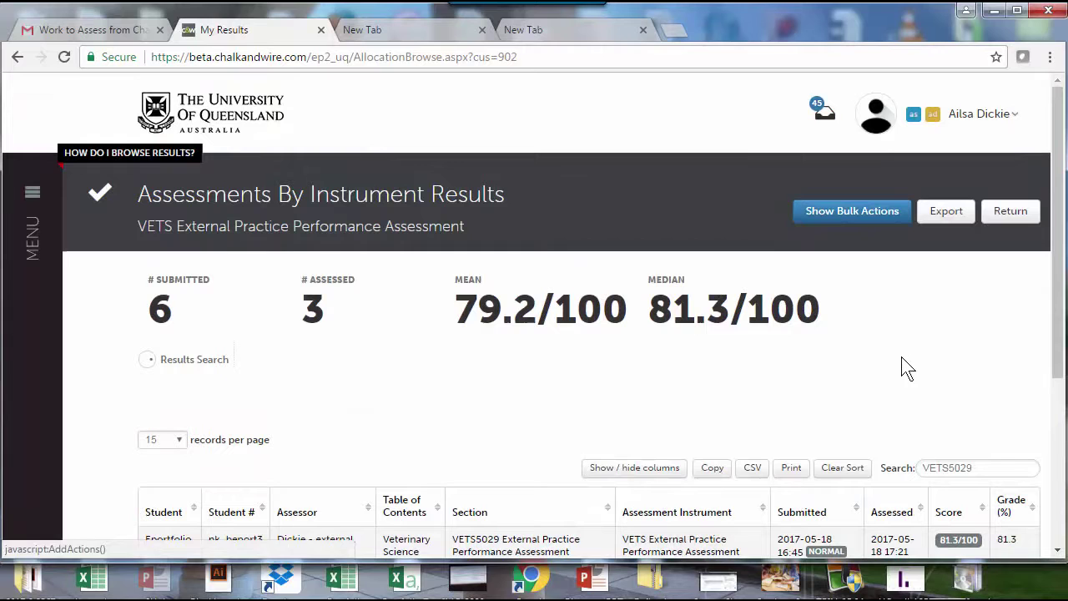
{"action": "scroll", "coordinate": [908, 374], "scroll_direction": "down", "scroll_amount": 3}
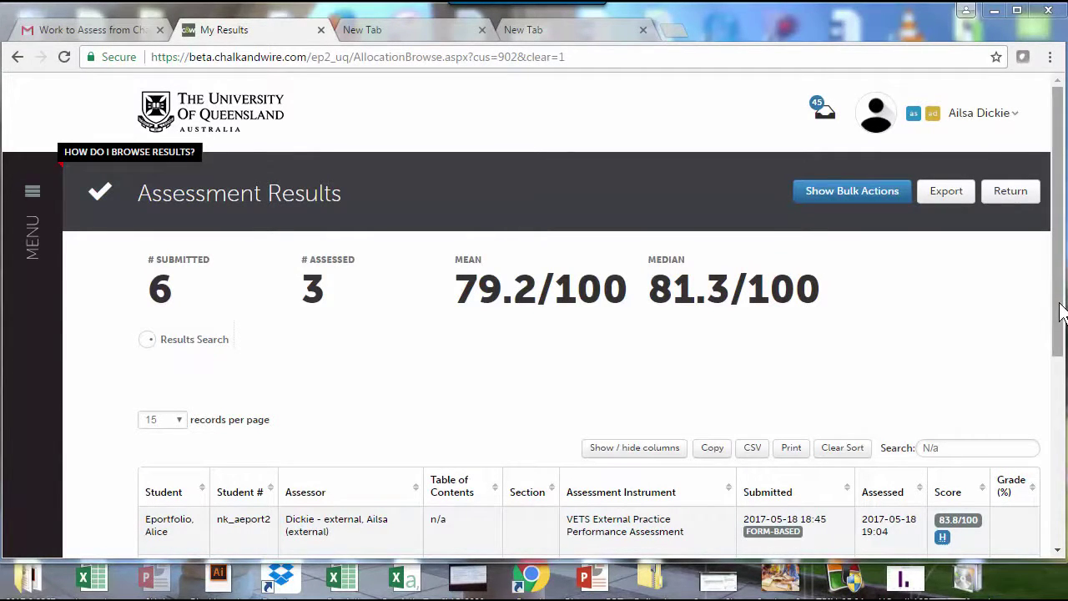
Step: Scroll down the assessment results list
{"action": "left_click_drag", "start_coordinate": [1062, 315], "coordinate": [1064, 418]}
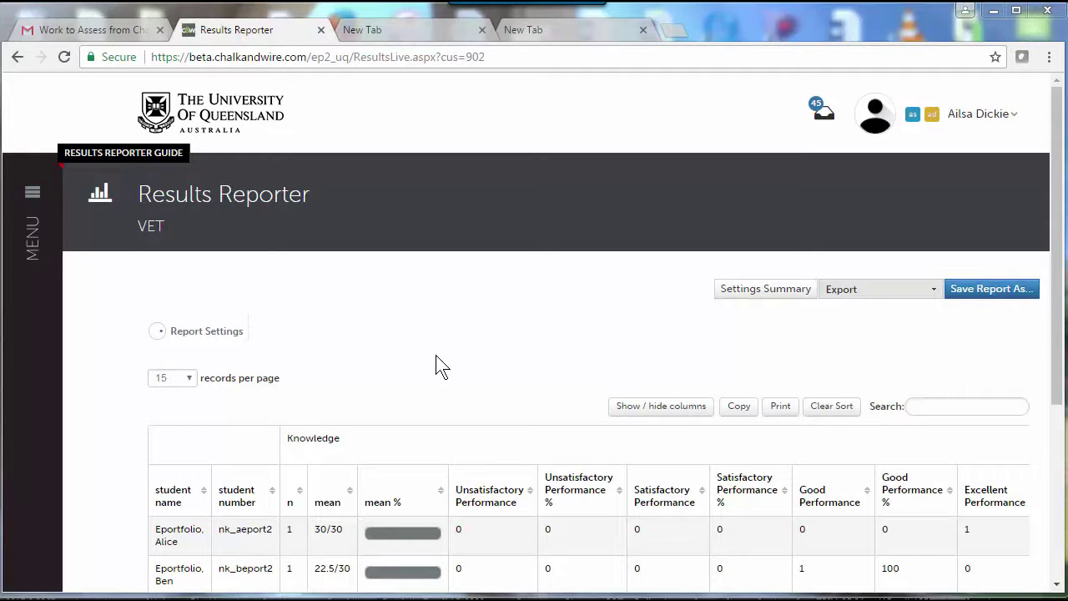
Step: Load the saved VET report from Report Settings to show Knowledge levels for all three students
{"action": "left_click", "coordinate": [224, 336]}
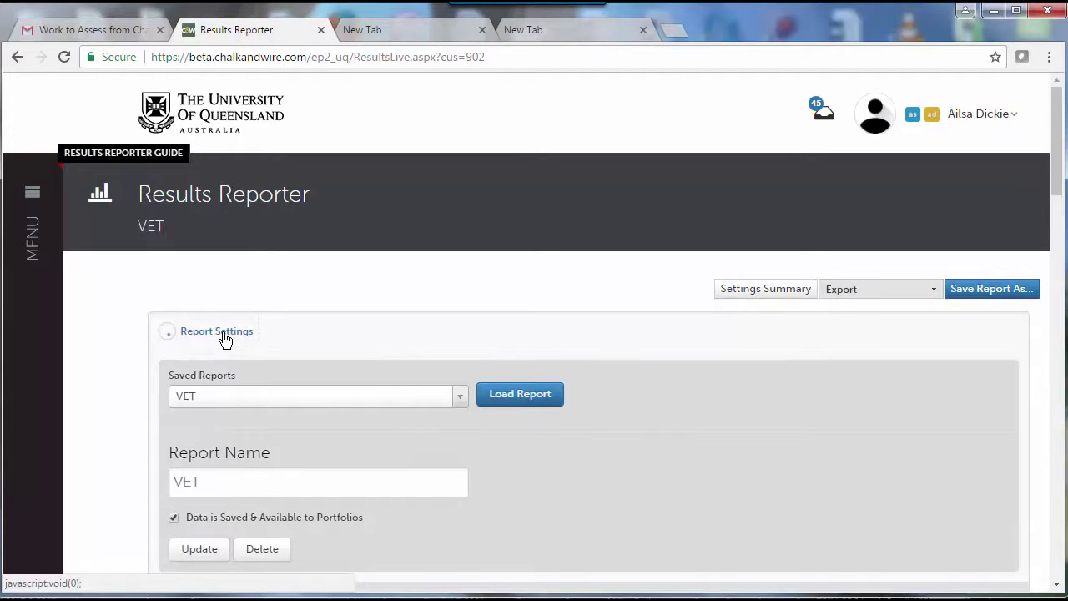
{"action": "left_click", "coordinate": [282, 409]}
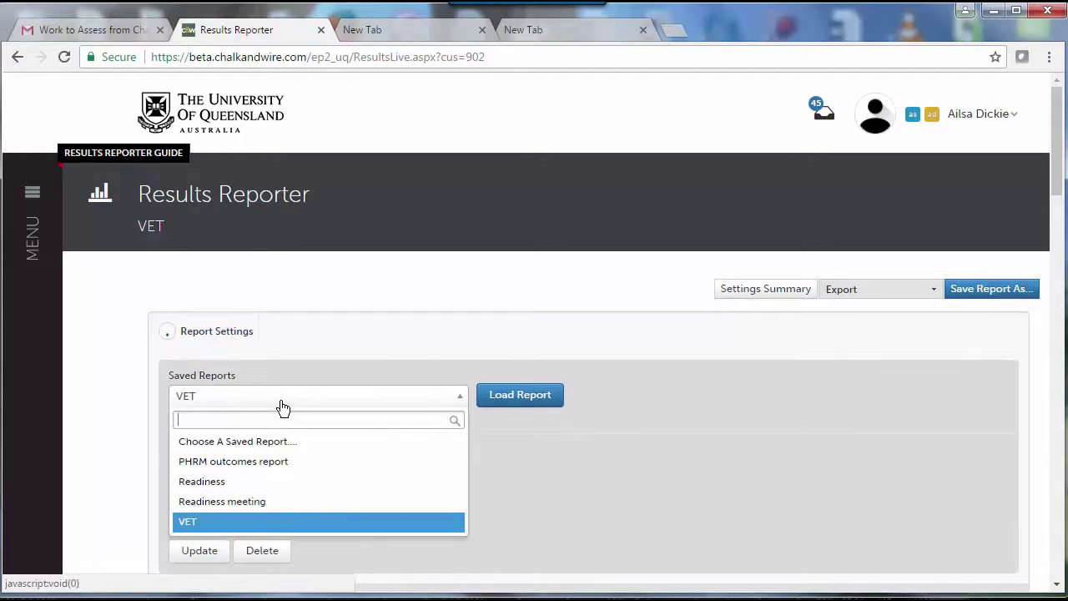
{"action": "left_click", "coordinate": [242, 525]}
{"action": "left_click", "coordinate": [524, 402]}
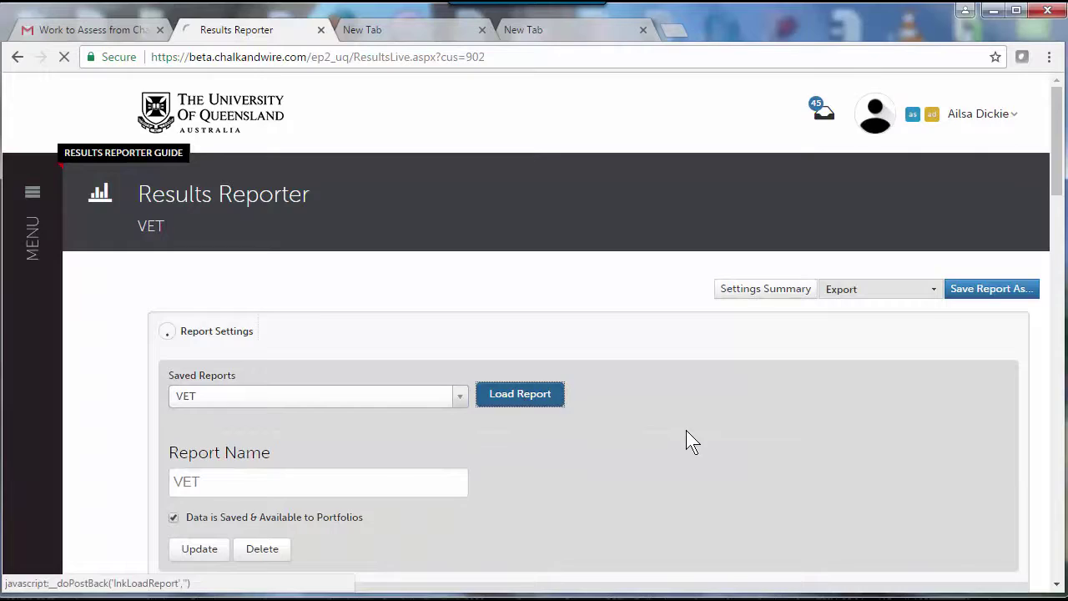
{"action": "scroll", "coordinate": [686, 431], "scroll_direction": "down", "scroll_amount": 3}
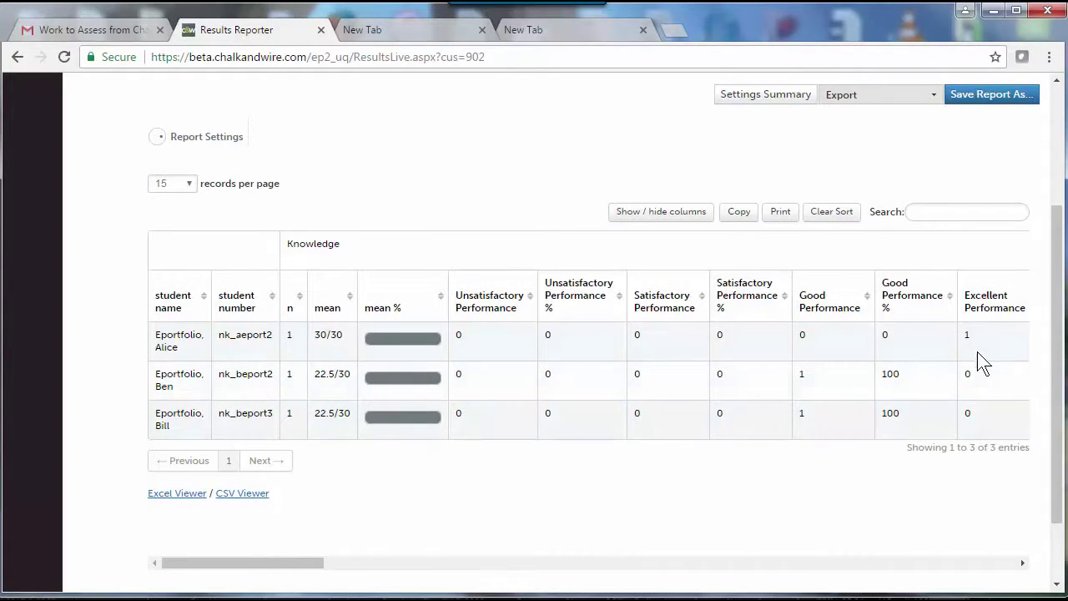
{"action": "left_click_drag", "start_coordinate": [278, 563], "coordinate": [253, 559]}
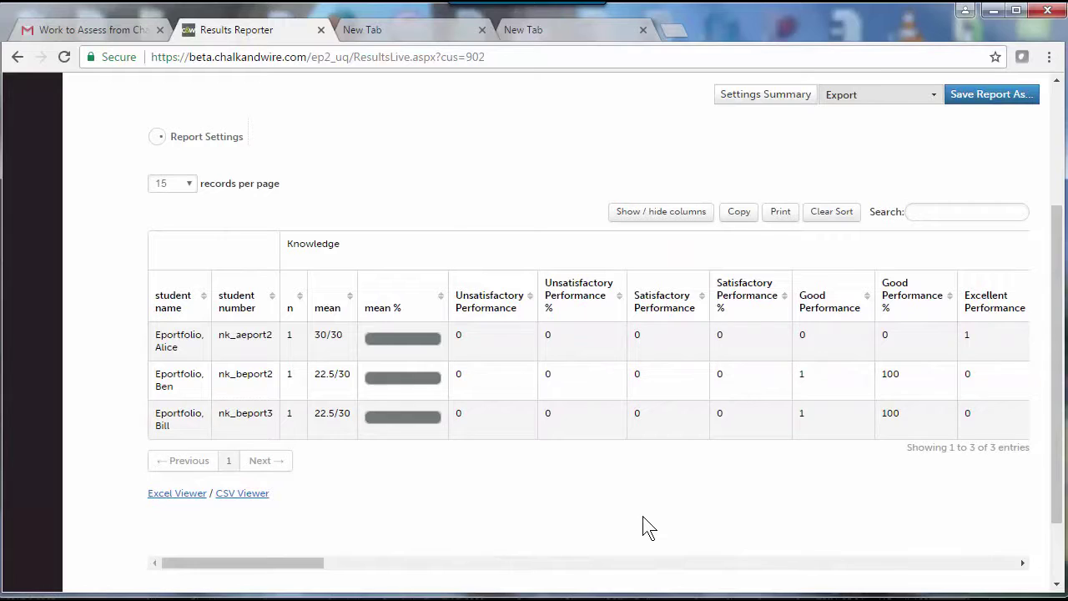